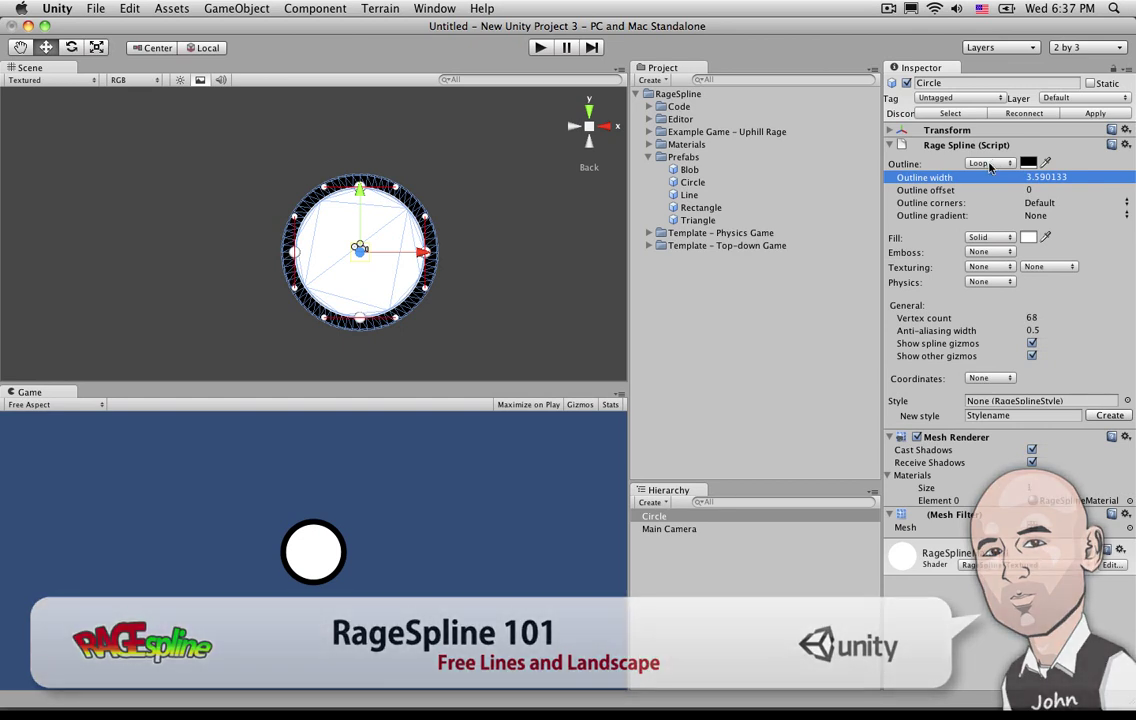
Set the circle's Rage Spline Outline to Free and its Fill to None.
left_click(988, 163)
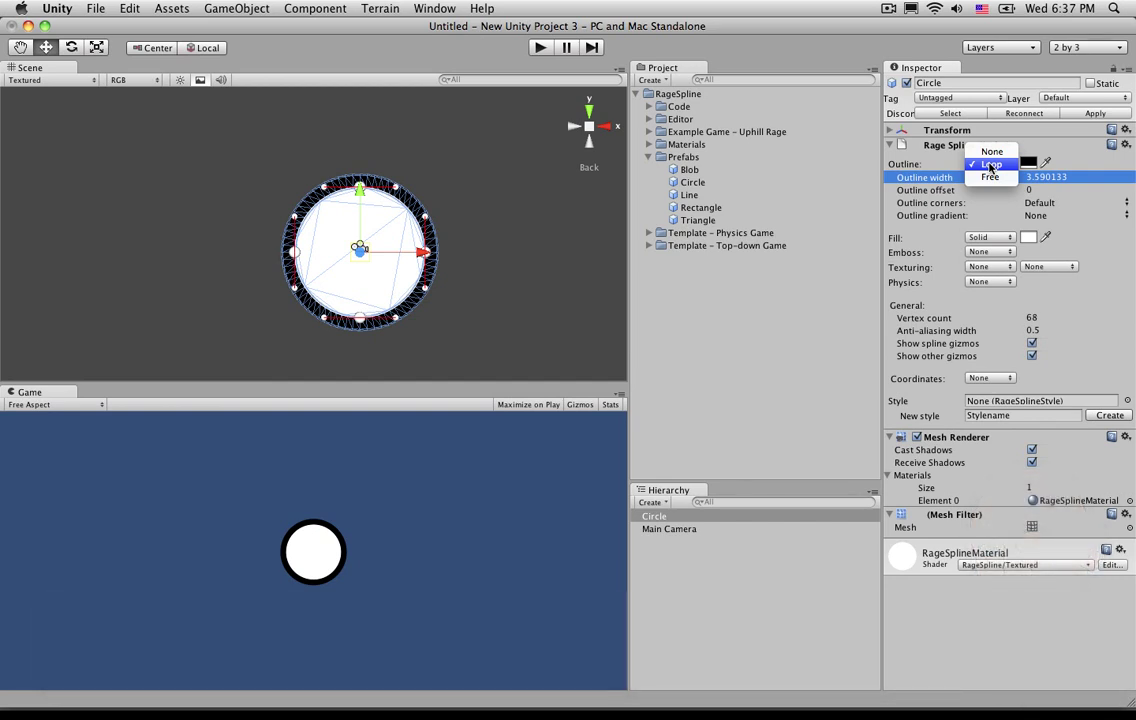
left_click(953, 224)
left_click(988, 238)
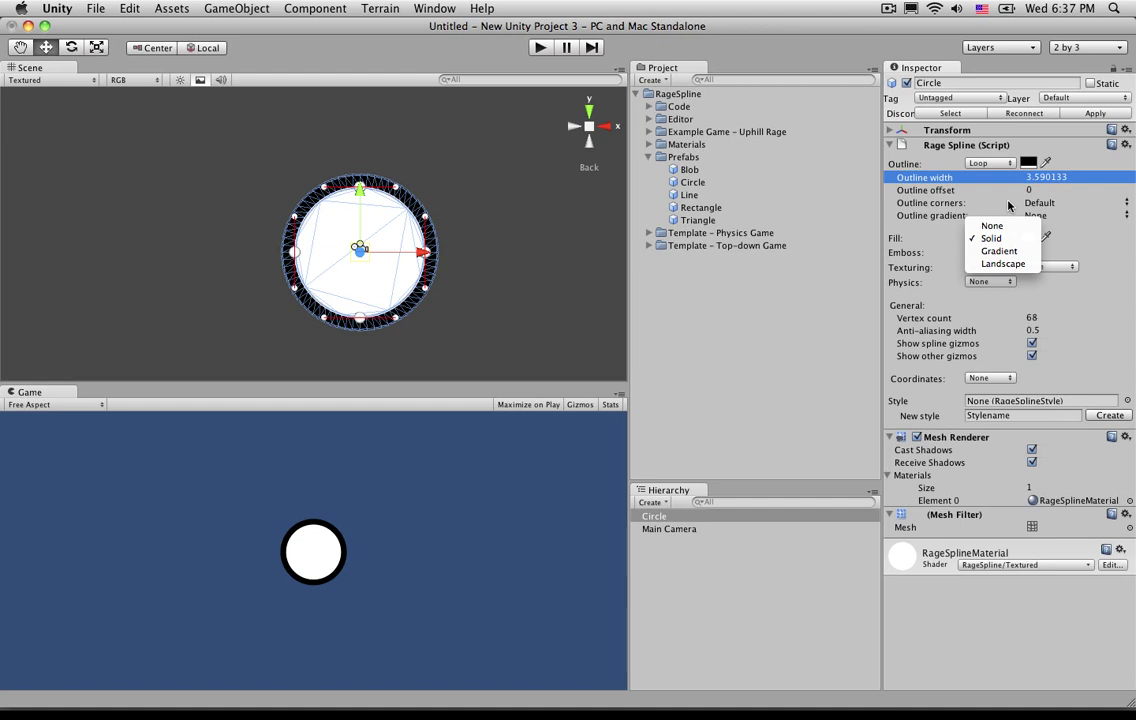
left_click(988, 165)
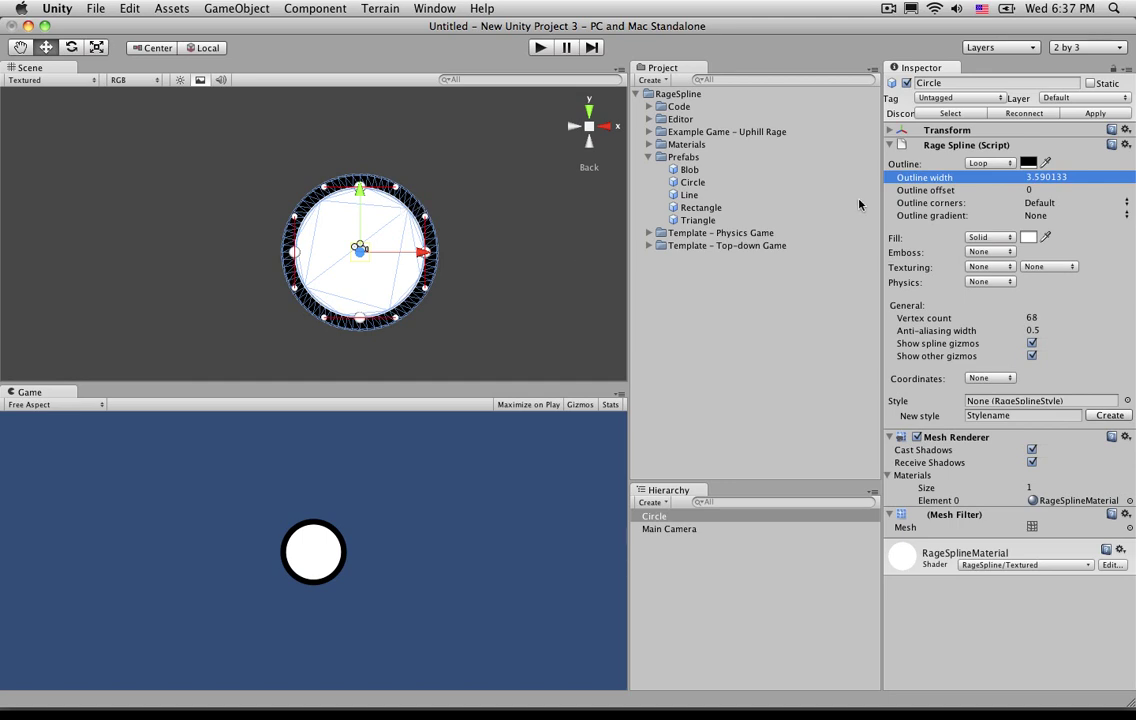
left_click(993, 163)
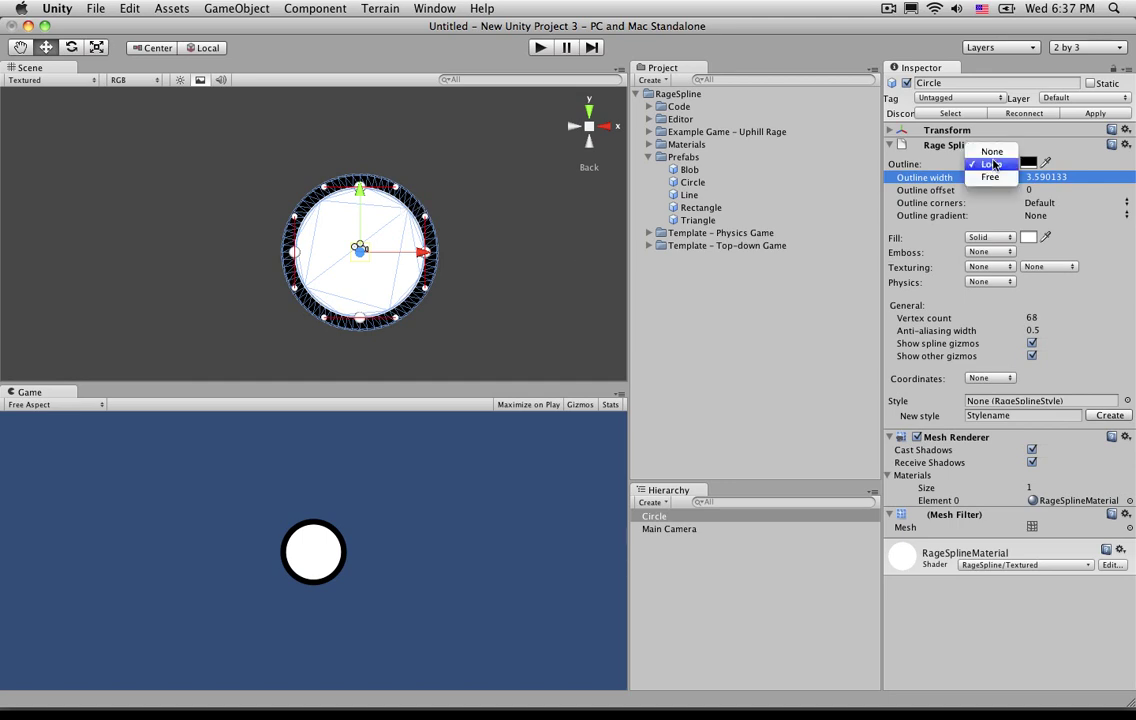
left_click(994, 176)
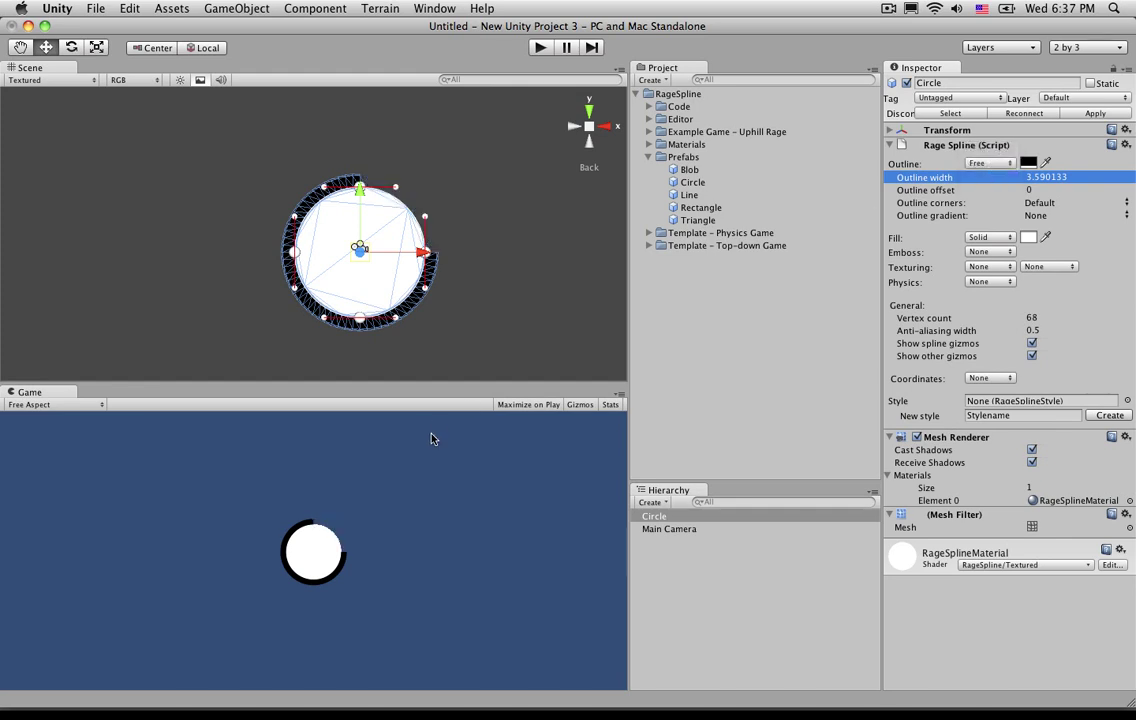
left_click(988, 238)
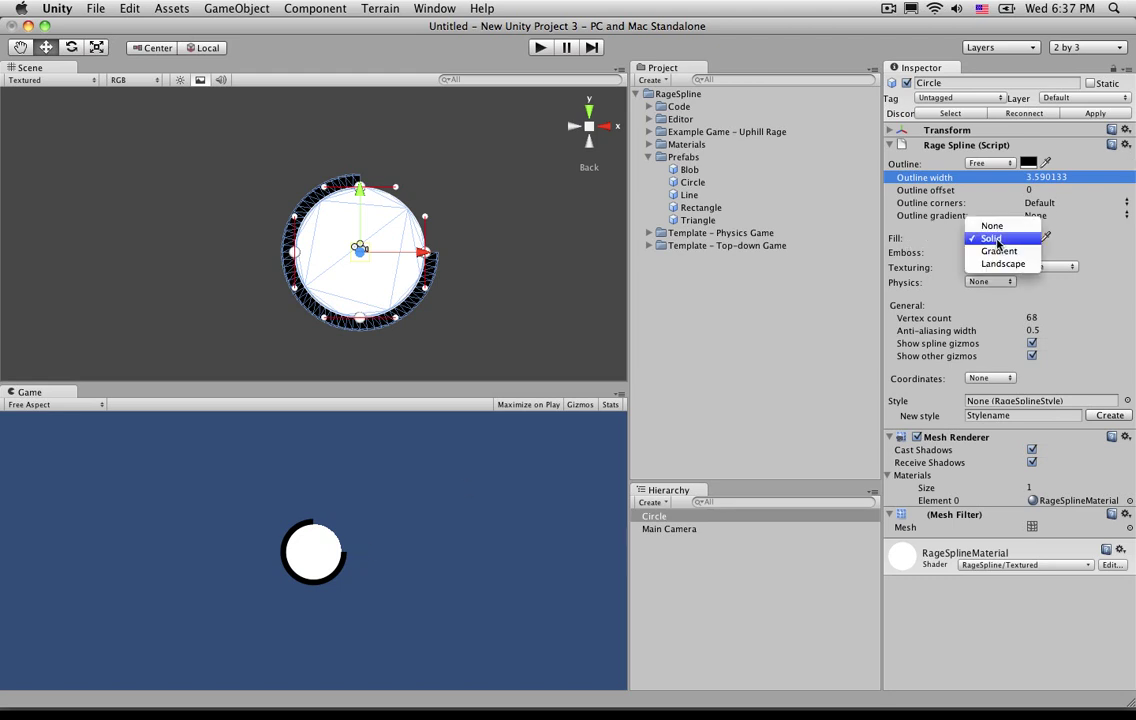
left_click(990, 226)
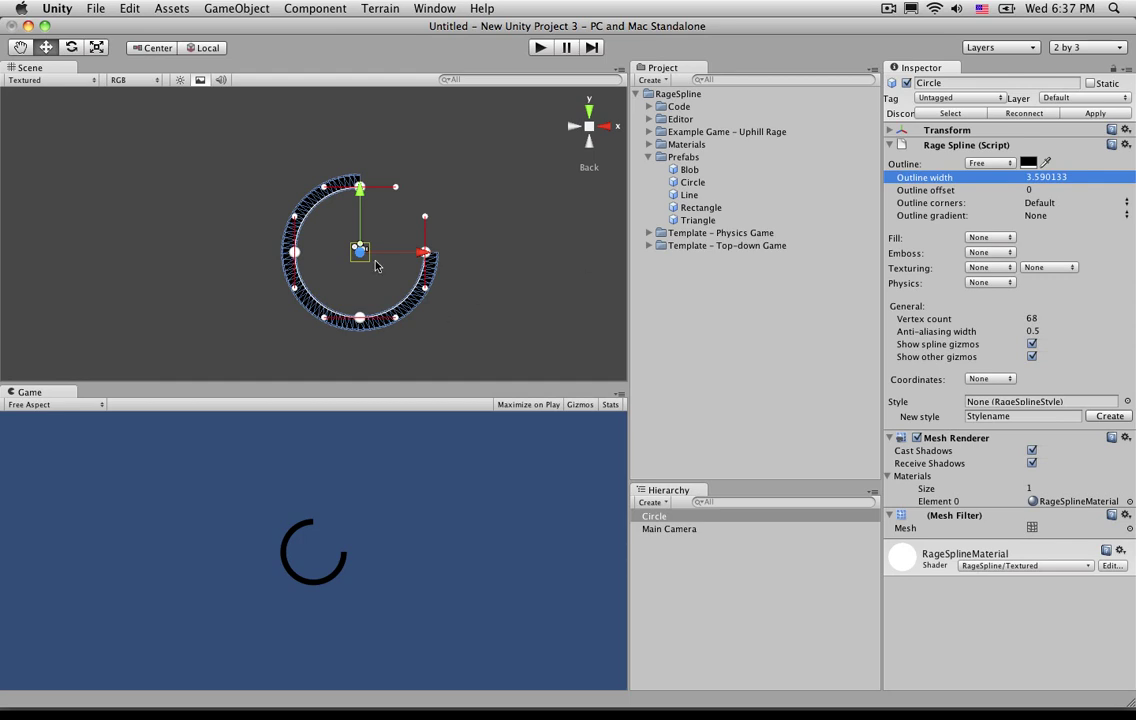
Drag the arc's top, left, bottom and right points to bend it into a long flat hook.
scroll(330, 223, "up", 3)
left_click_drag(362, 158, 220, 152)
left_click_drag(260, 250, 208, 265)
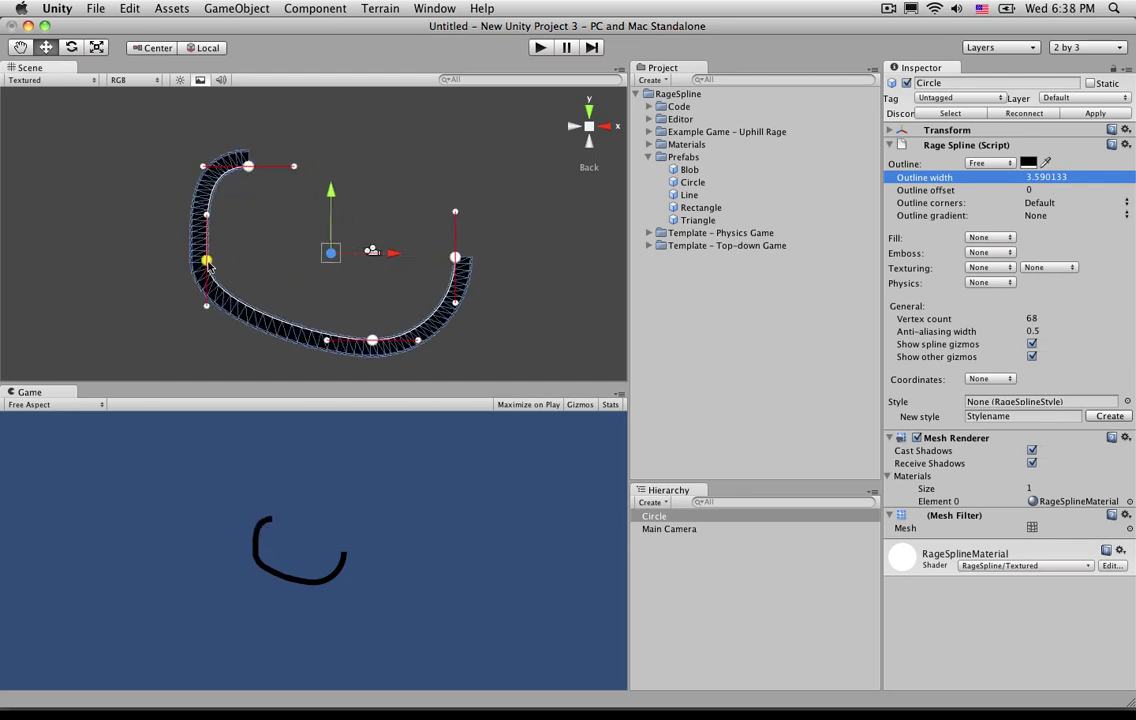
left_click_drag(372, 341, 383, 323)
scroll(401, 272, "down", 3)
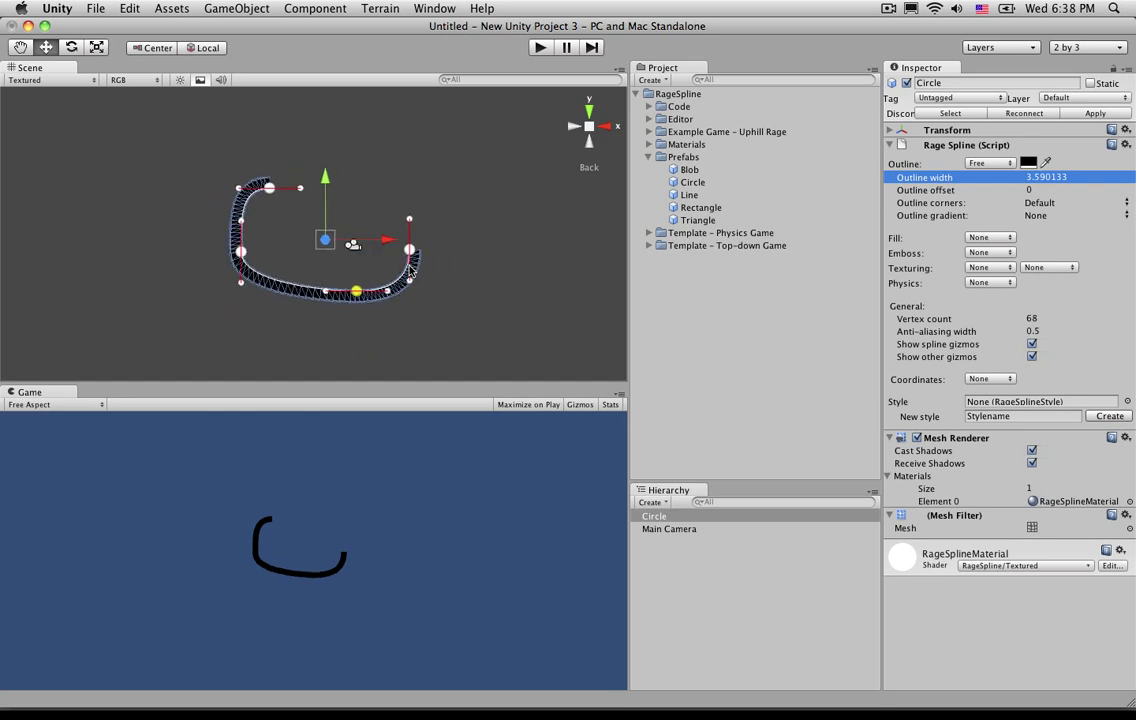
left_click_drag(414, 257, 505, 292)
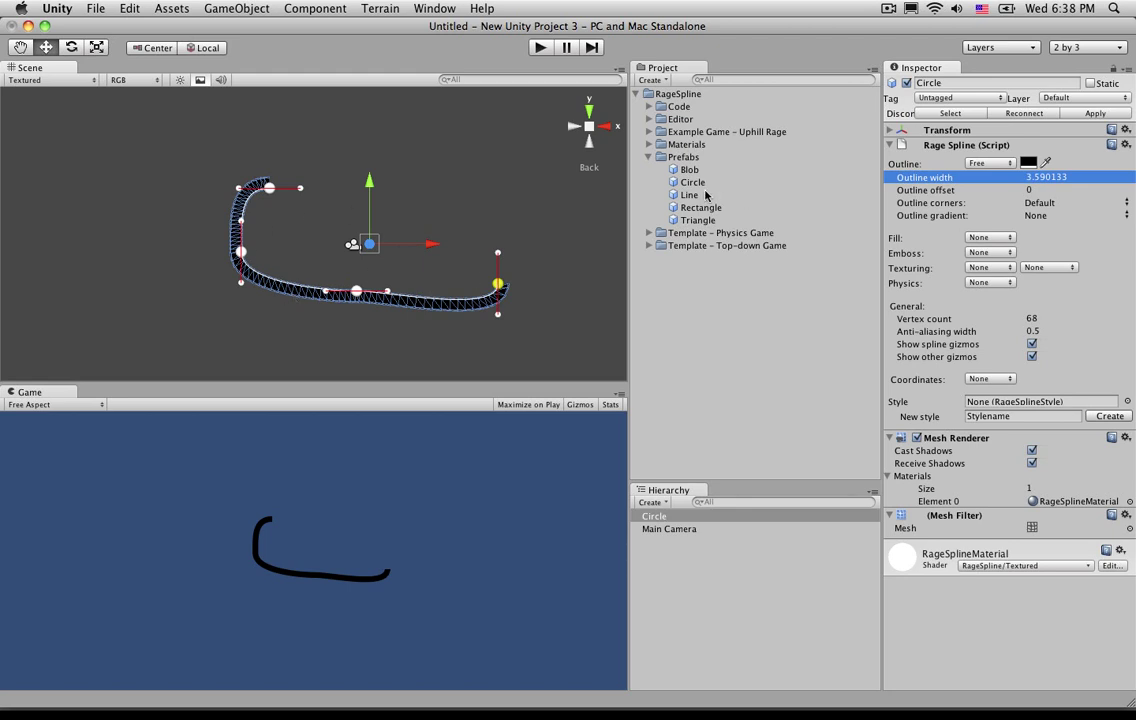
Add the Line prefab to the Hierarchy, delete the Circle, and move the Line left toward centre.
left_click_drag(685, 199, 716, 566)
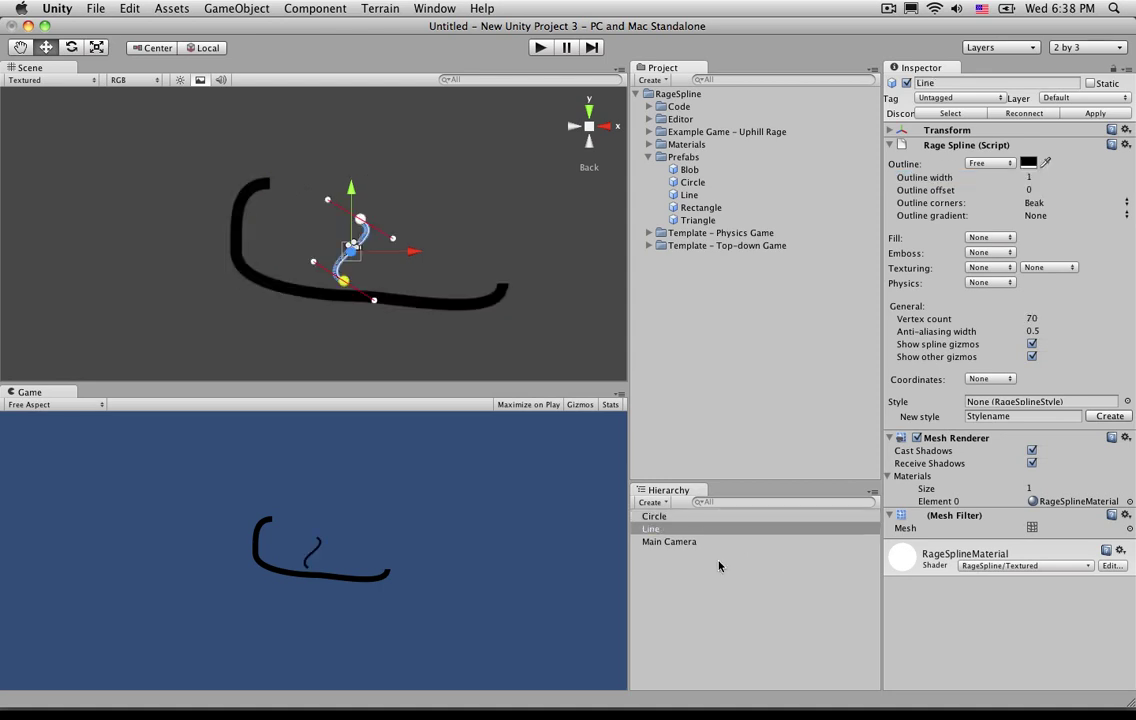
left_click_drag(356, 249, 513, 207)
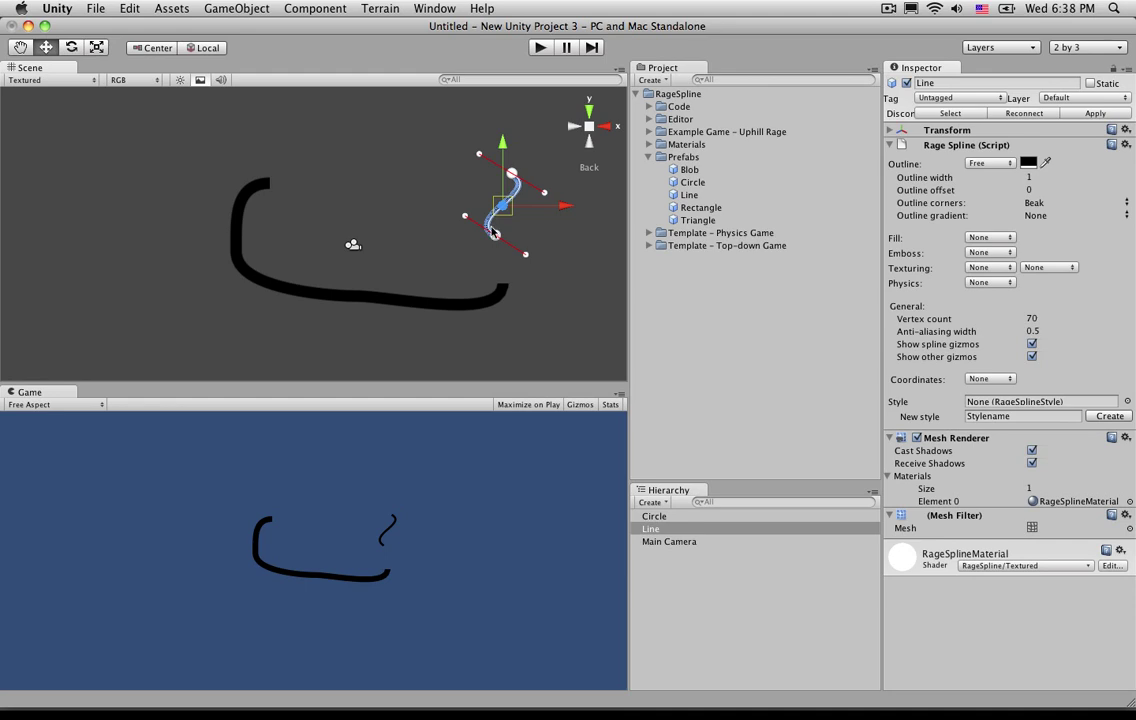
left_click(474, 300)
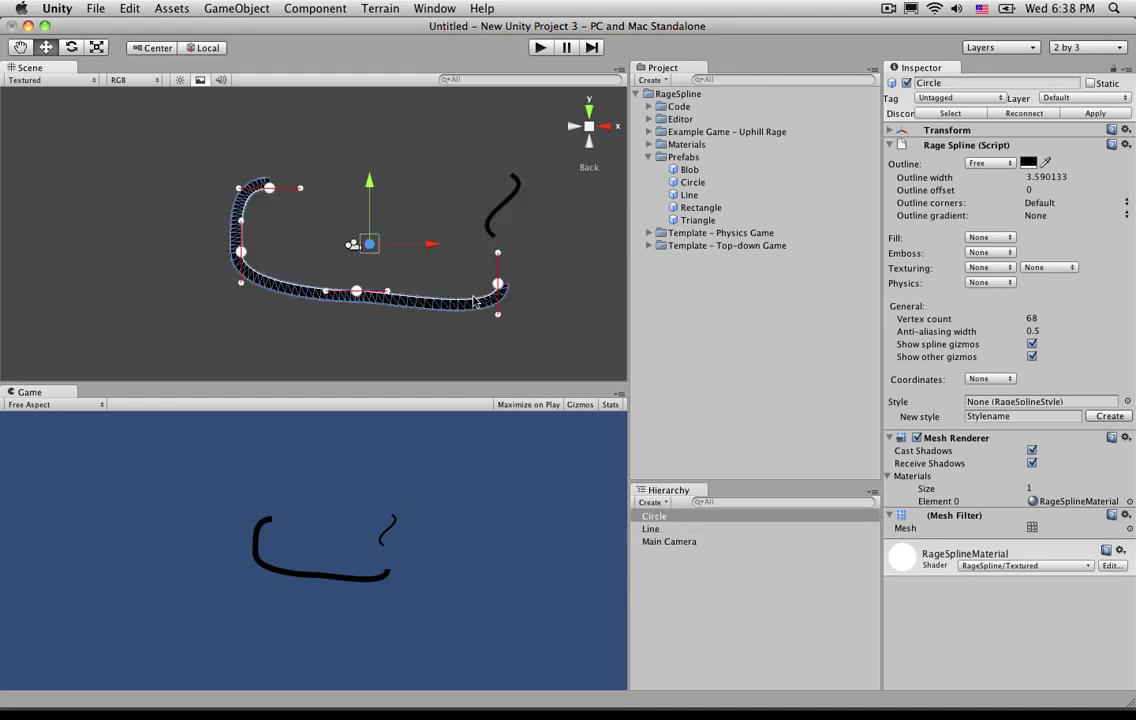
key("super+BackSpace")
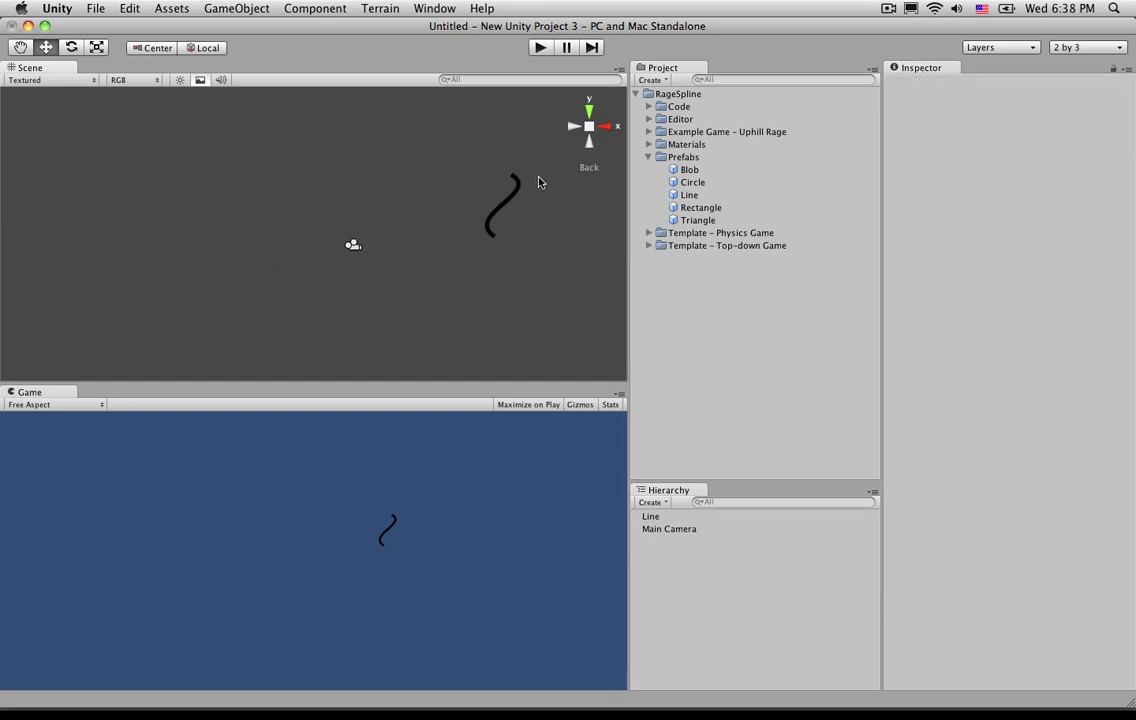
left_click(518, 192)
left_click_drag(533, 210, 355, 212)
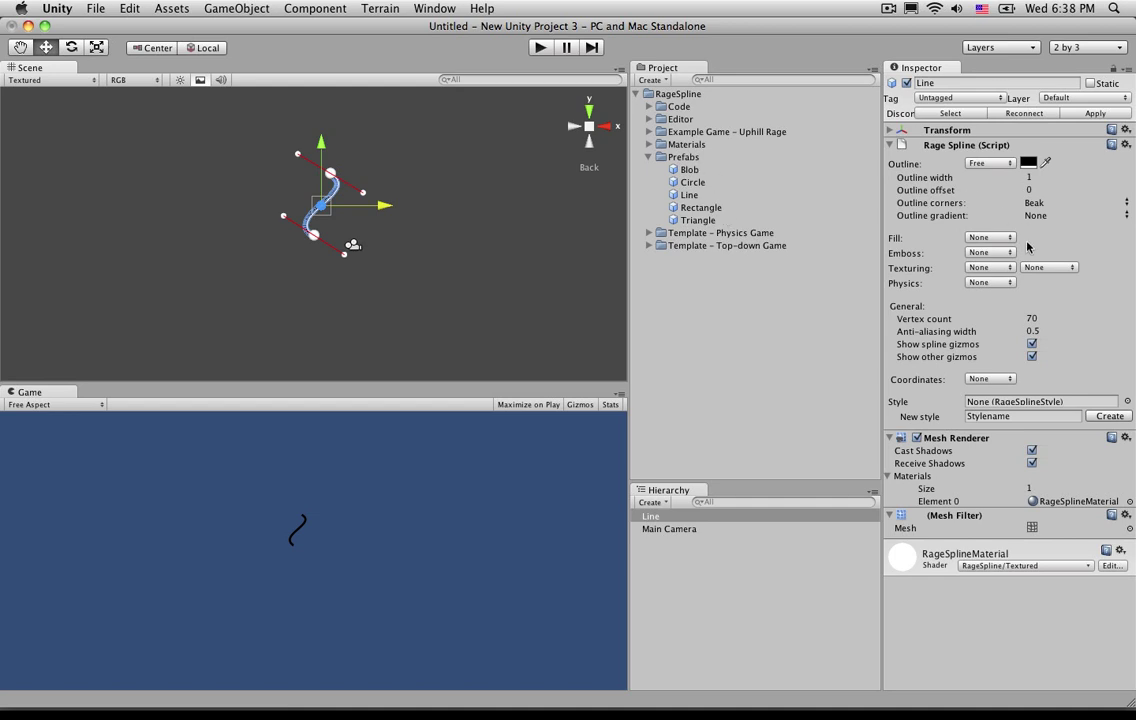
Set the Line's Fill type to Landscape.
left_click(983, 238)
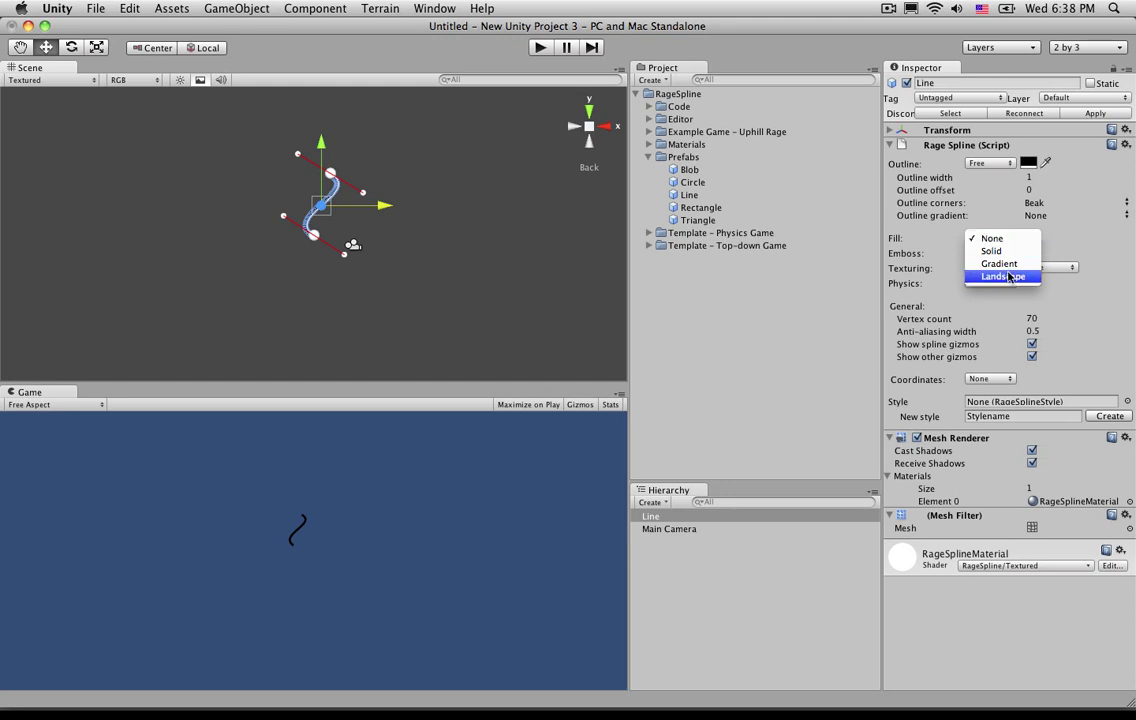
left_click(1005, 276)
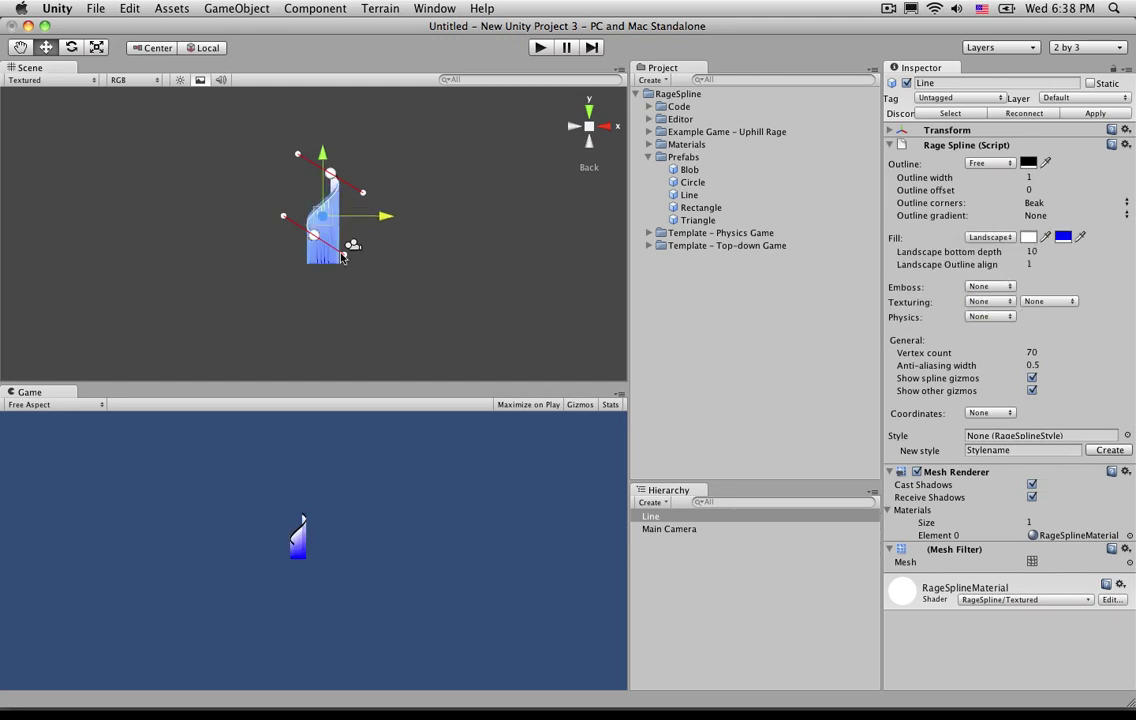
scroll(370, 267, "up", 3)
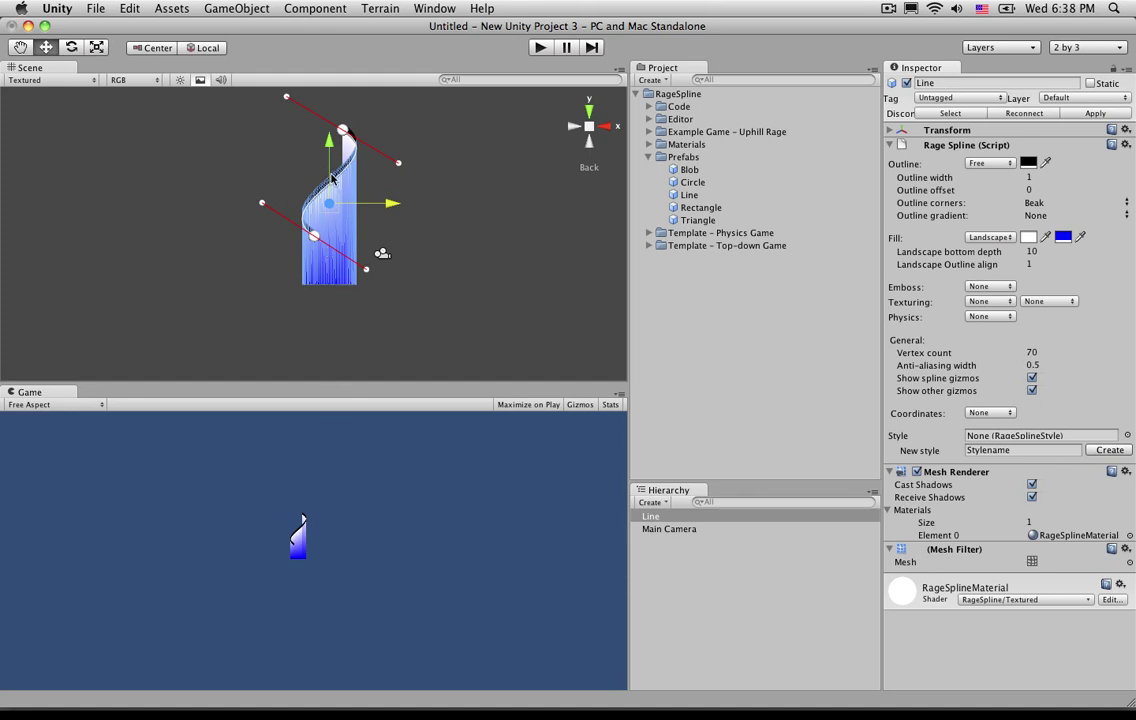
Widen the landscape by pulling the lower-left point left and the upper-right point right.
scroll(323, 176, "down", 2)
scroll(323, 176, "down", 1)
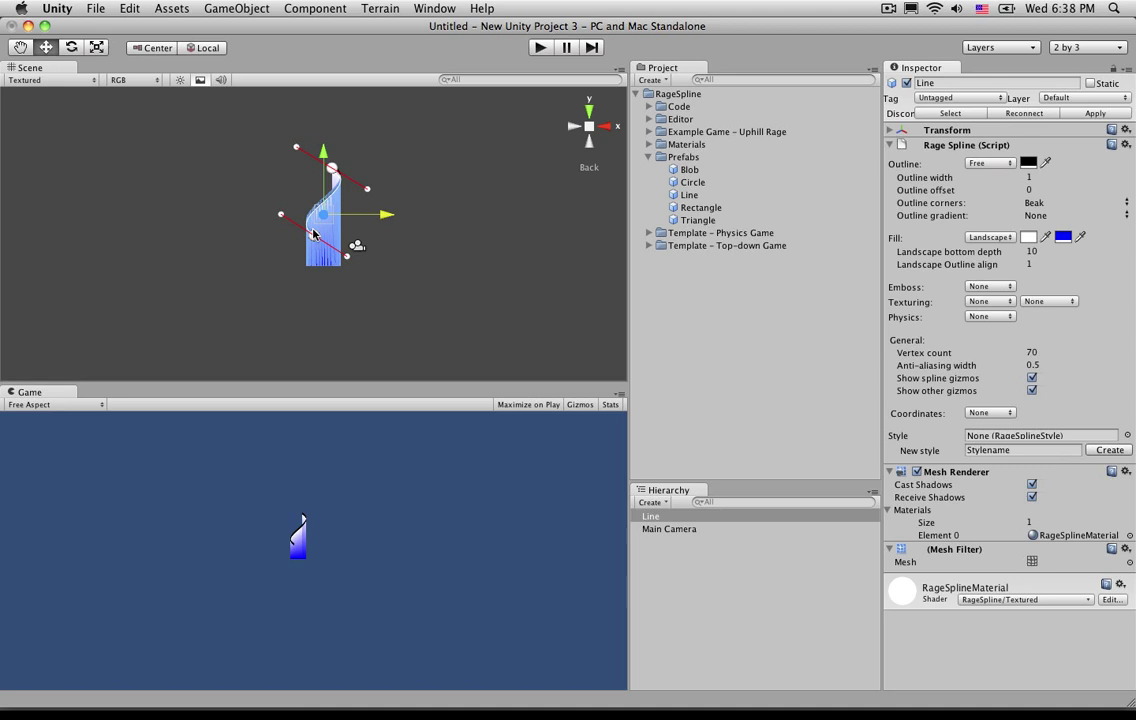
left_click_drag(313, 233, 197, 241)
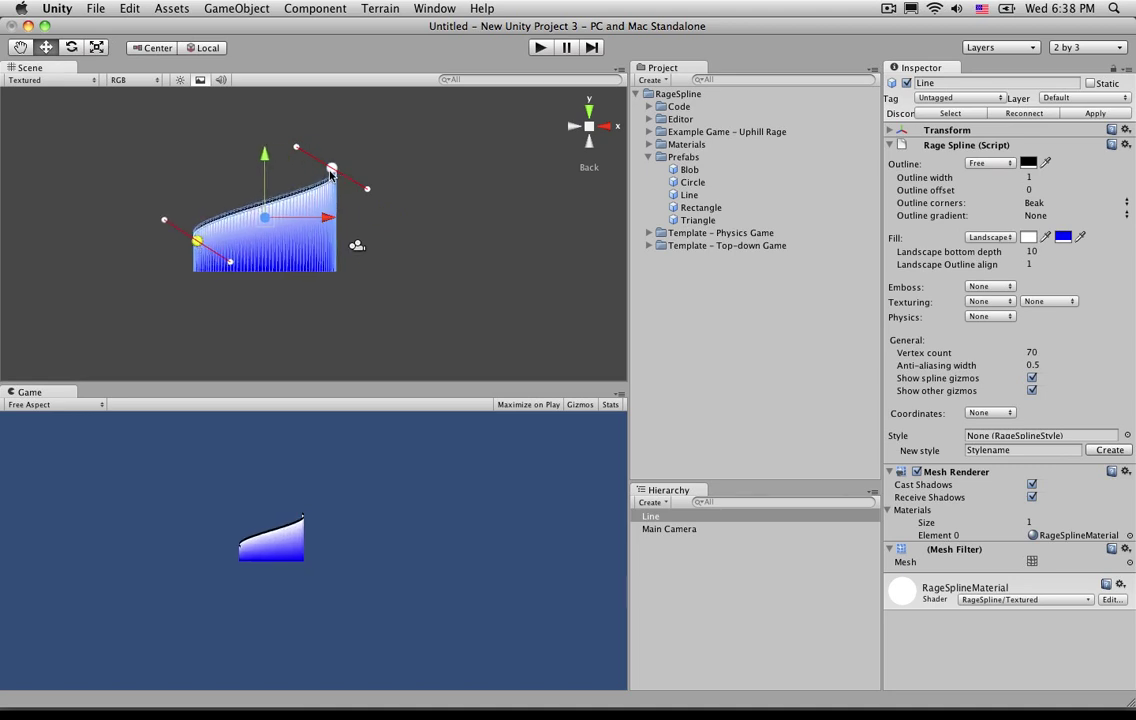
left_click_drag(331, 173, 465, 189)
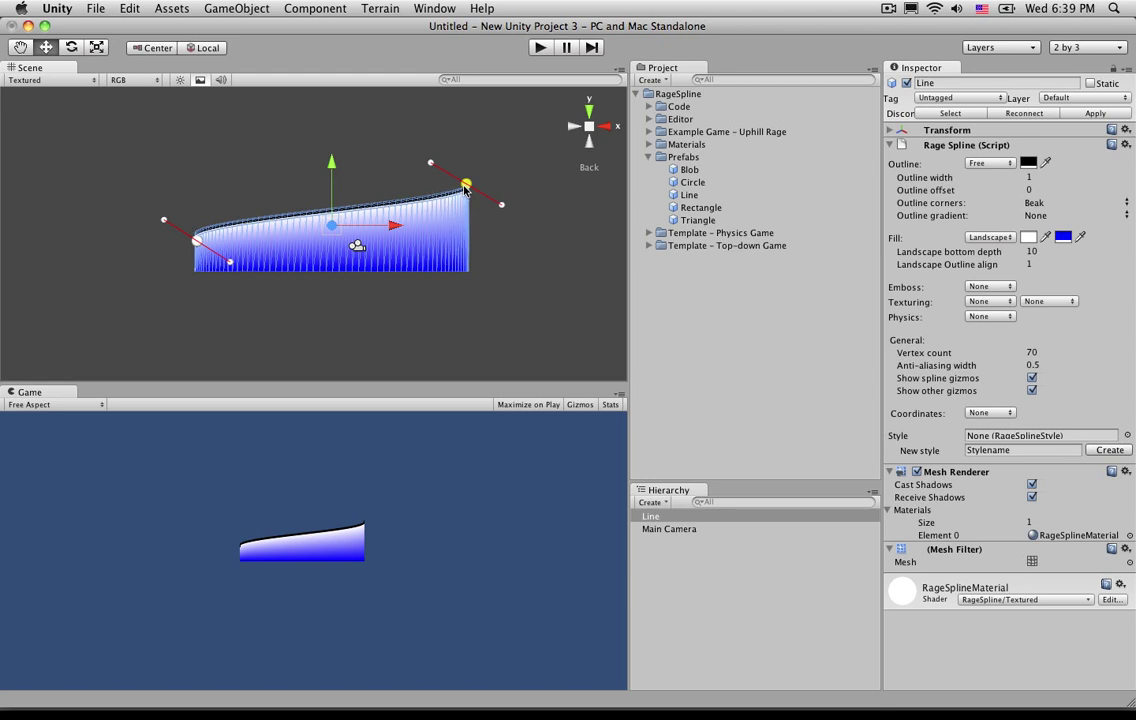
scroll(465, 190, "up", 3)
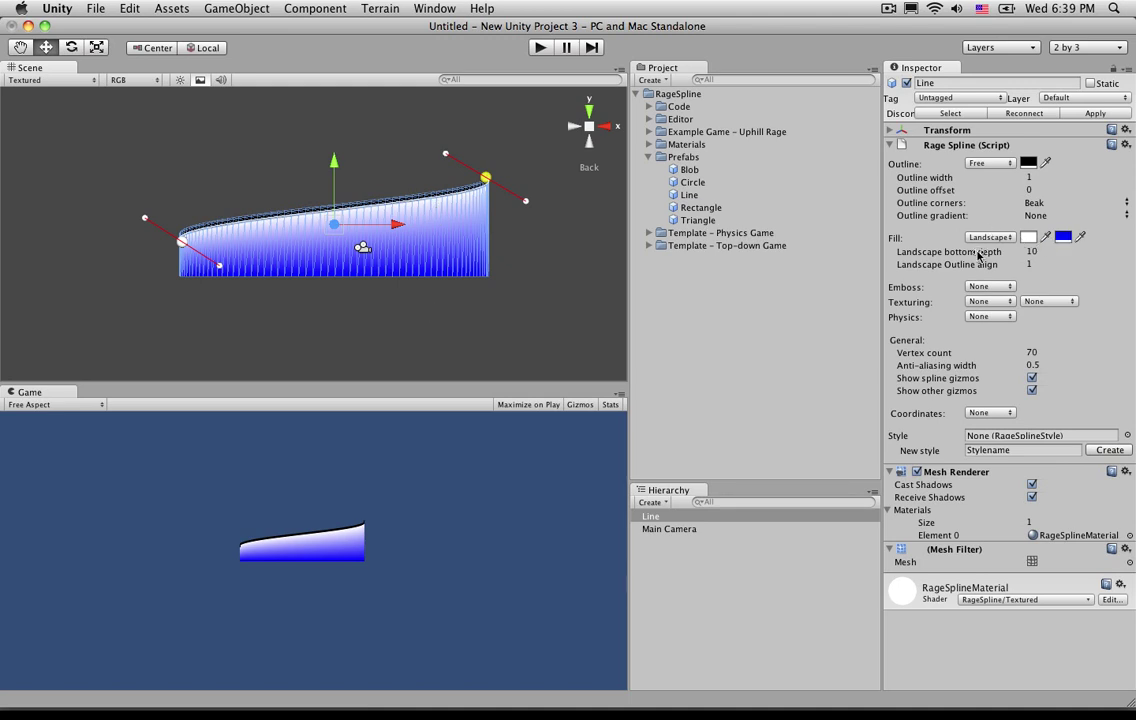
Deepen the Landscape bottom depth to 17.39989 and set the Line's Outline to None.
mouse_move(978, 254)
left_mouse_down()
mouse_move(1100, 256)
mouse_move(950, 268)
mouse_move(1133, 252)
mouse_move(968, 250)
left_mouse_up()
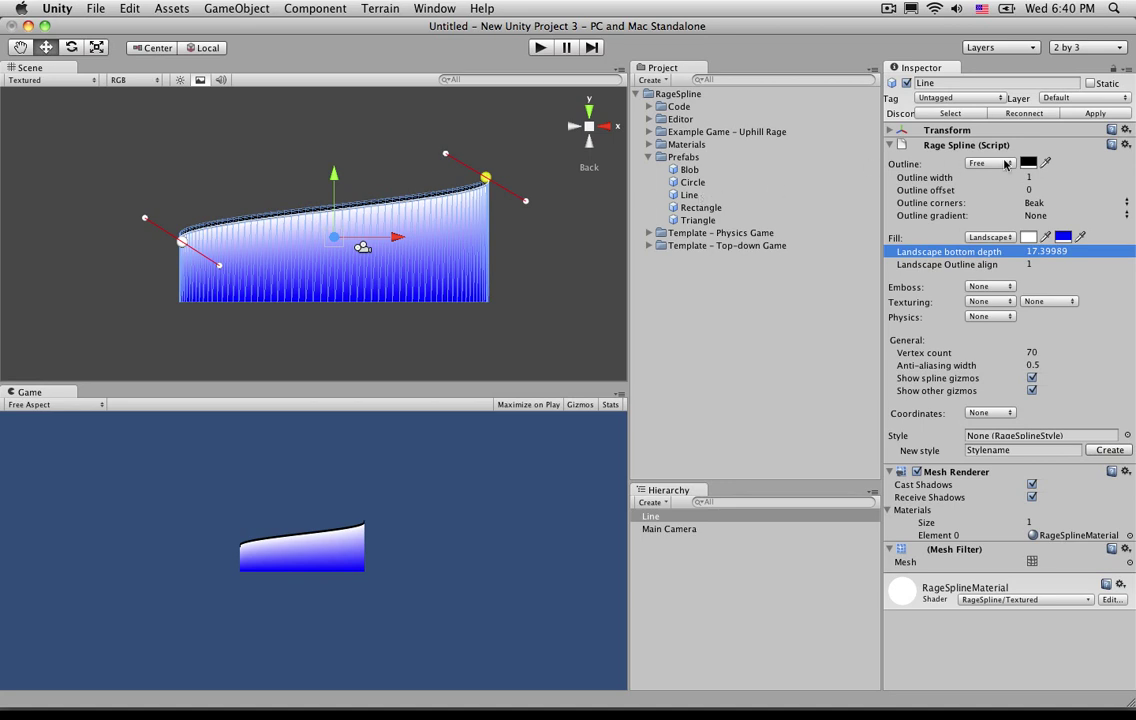
scroll(369, 189, "up", 5)
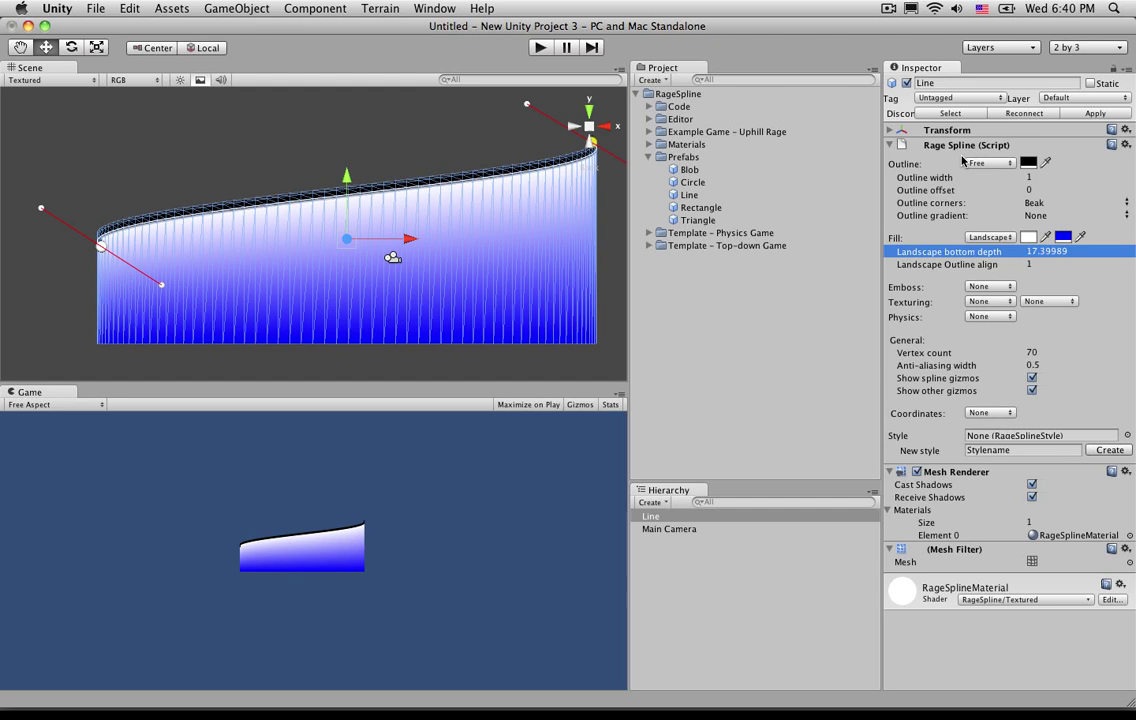
left_click(988, 163)
left_click(992, 140)
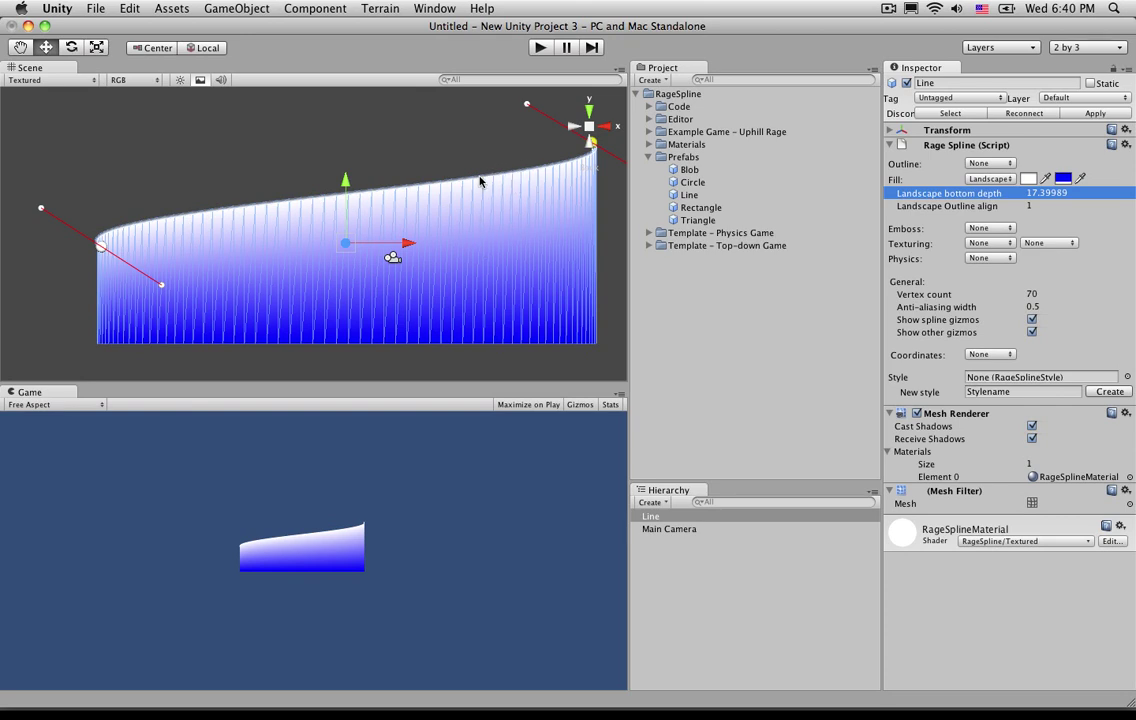
scroll(479, 181, "down", 2)
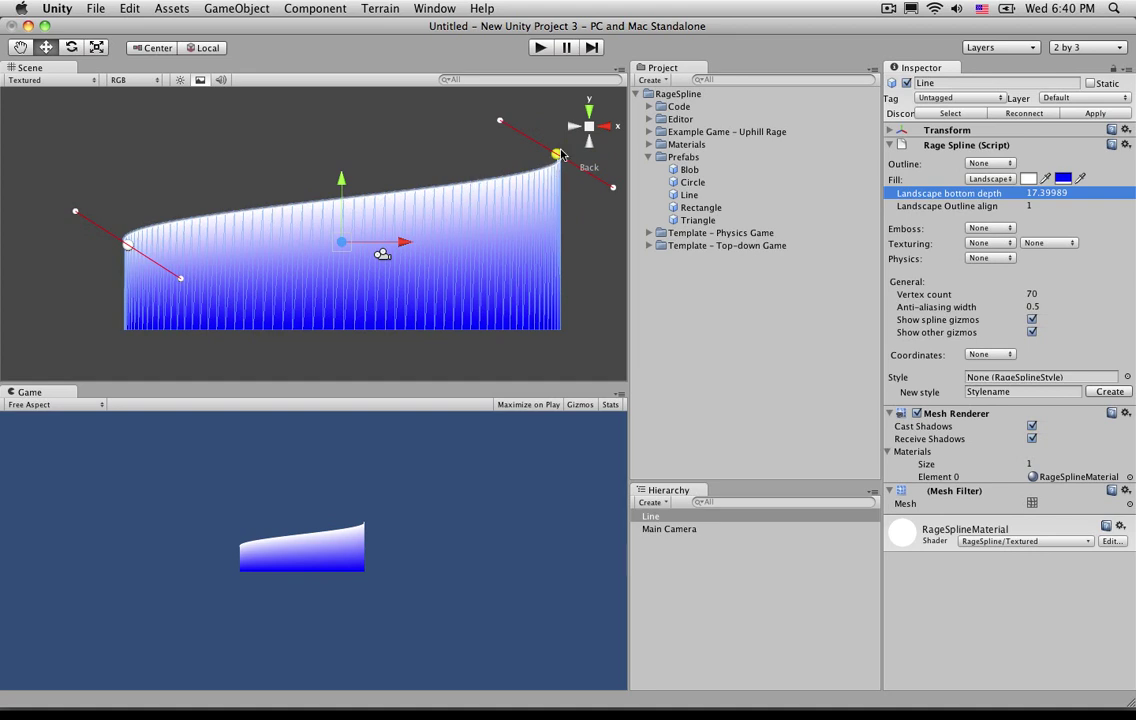
scroll(500, 140, "down", 2)
scroll(544, 175, "down", 1)
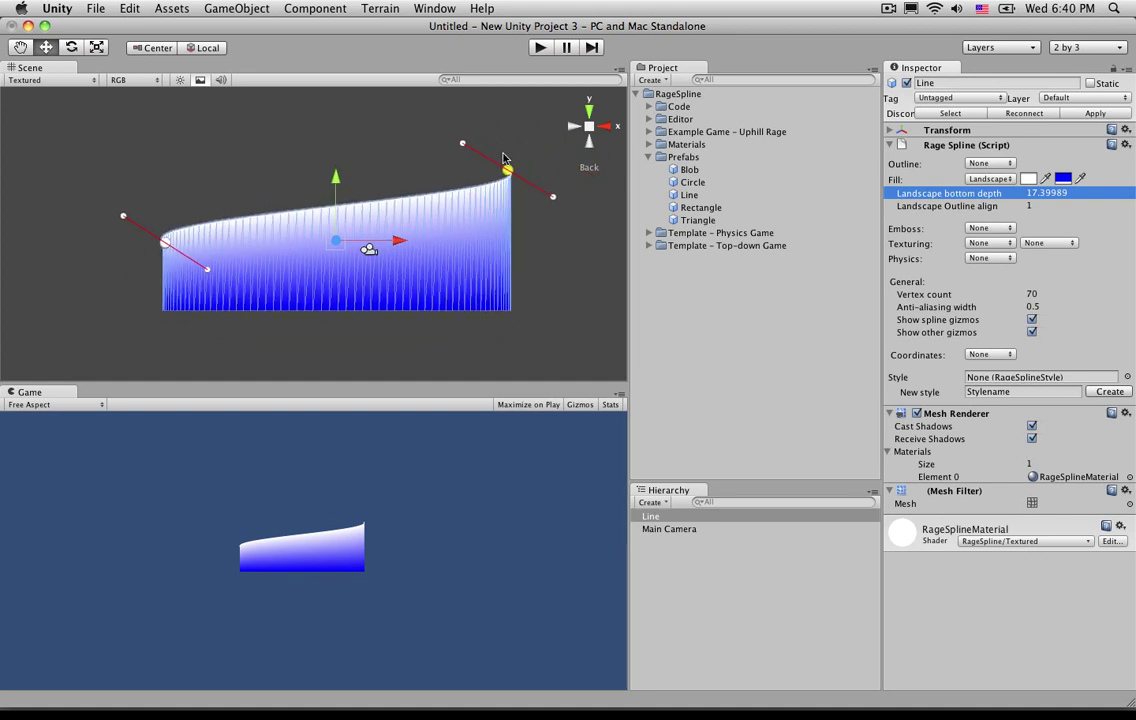
Drag the Line's end points apart to widen the landscape, keeping the right end higher.
left_click_drag(510, 172, 224, 161)
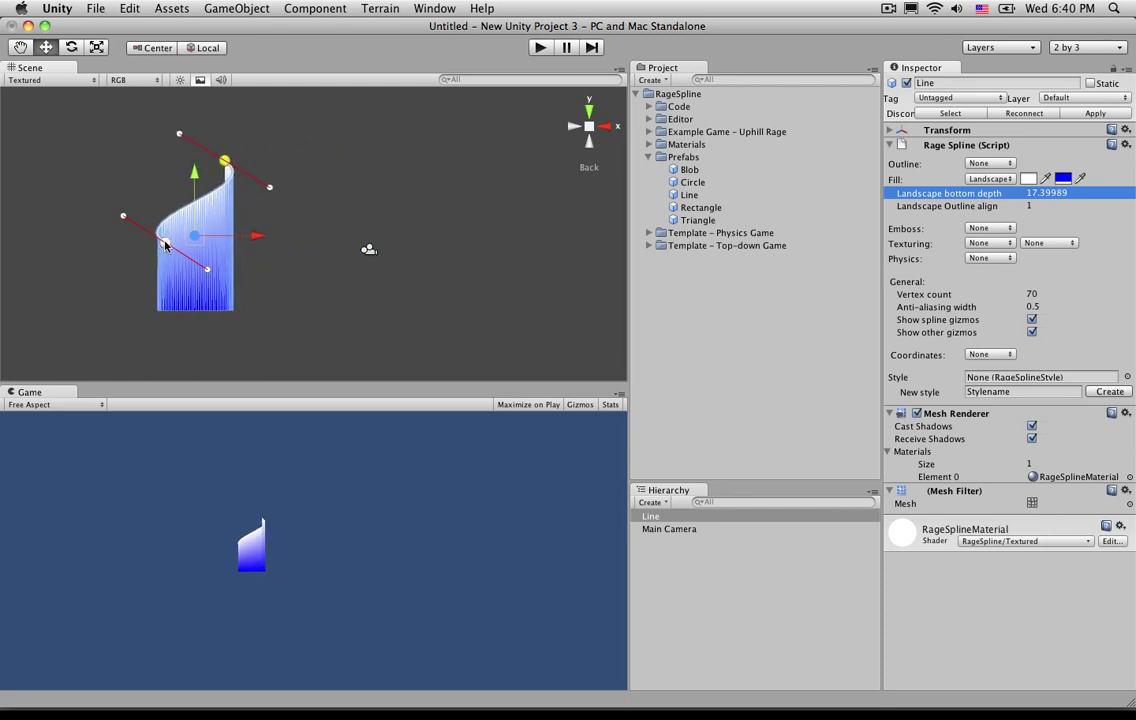
left_click_drag(165, 244, 553, 235)
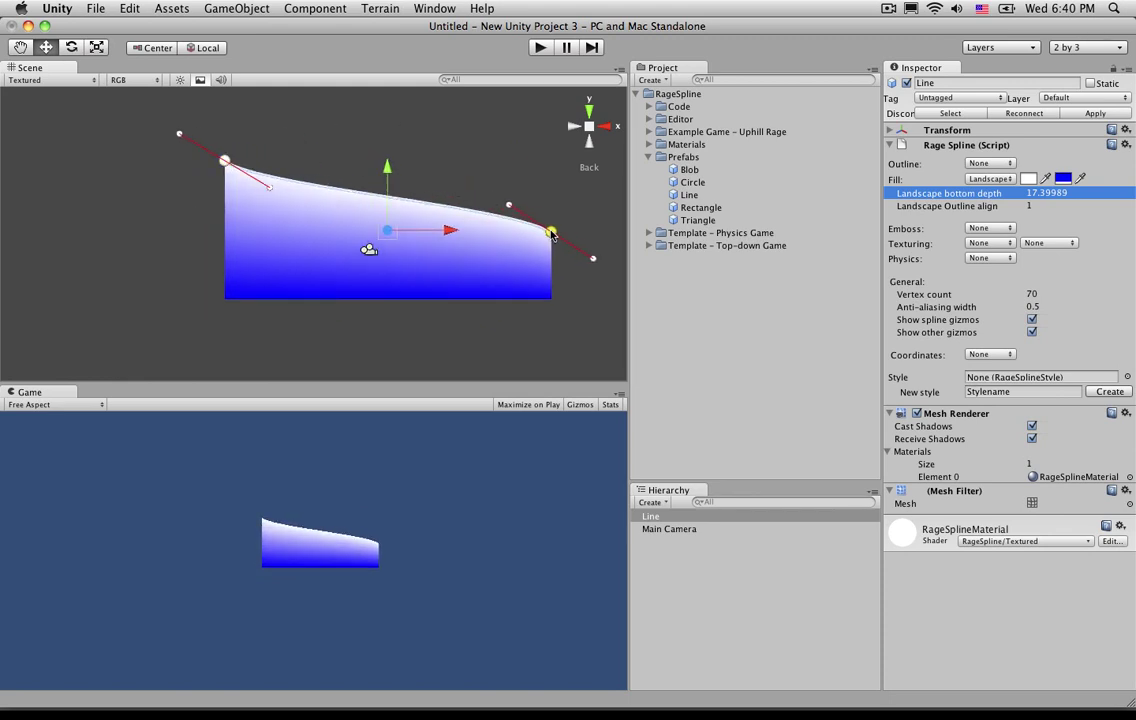
left_click(507, 173)
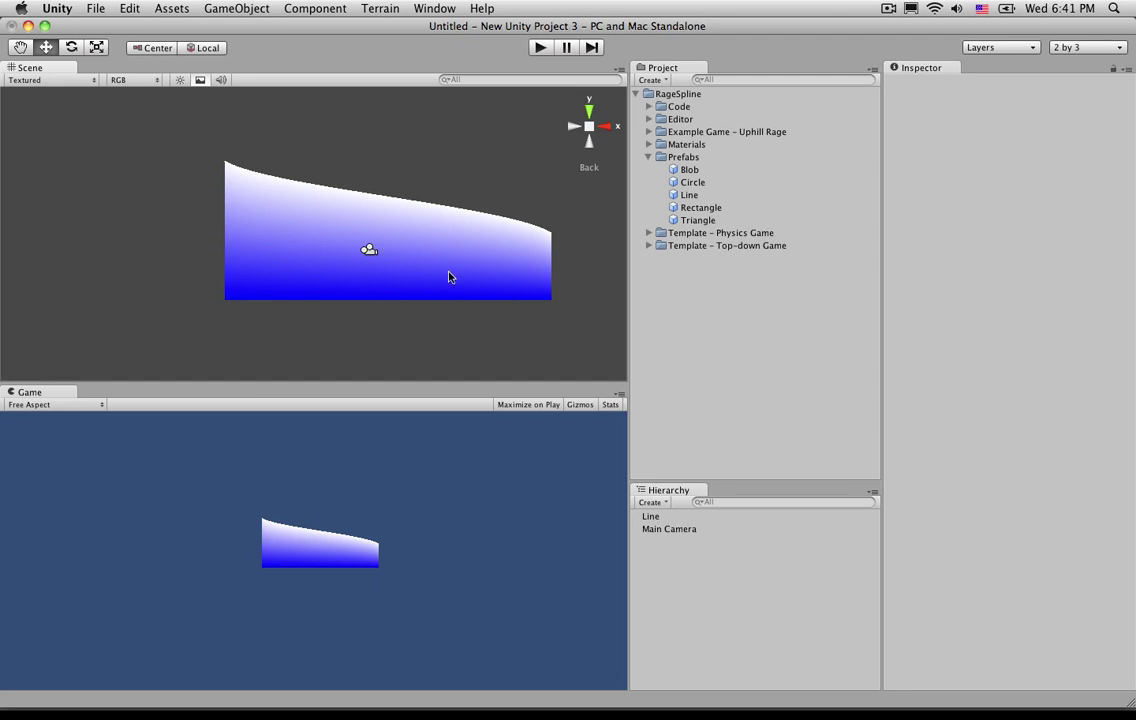
left_click(652, 516)
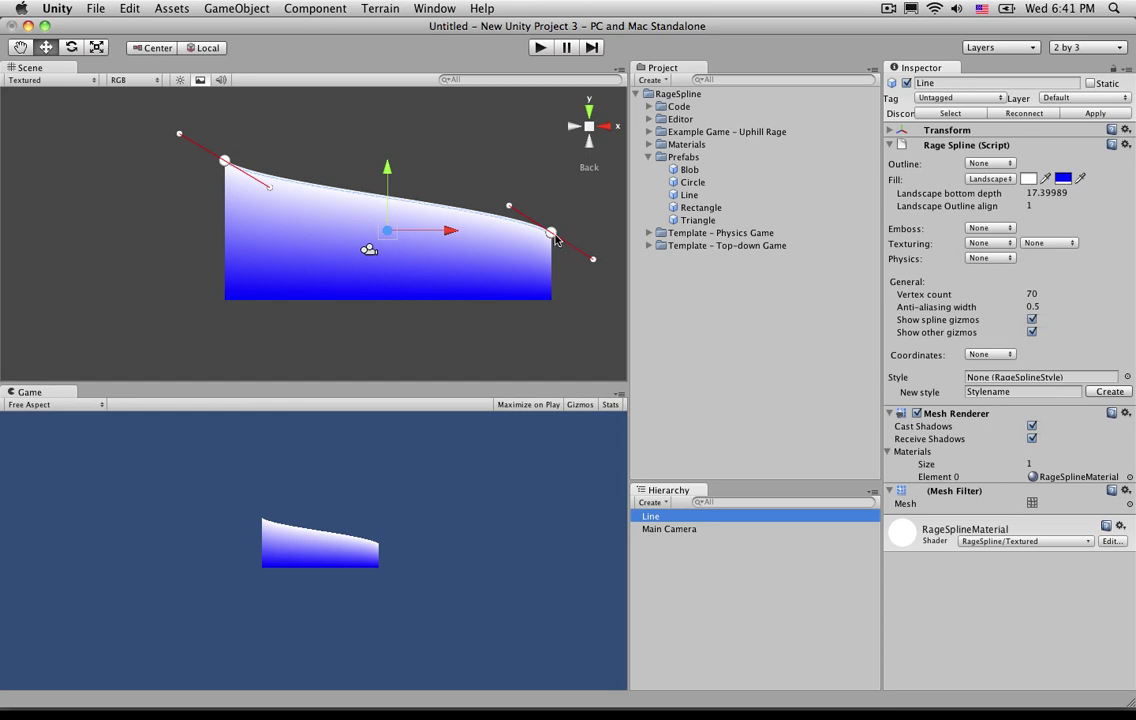
left_click_drag(555, 239, 133, 224)
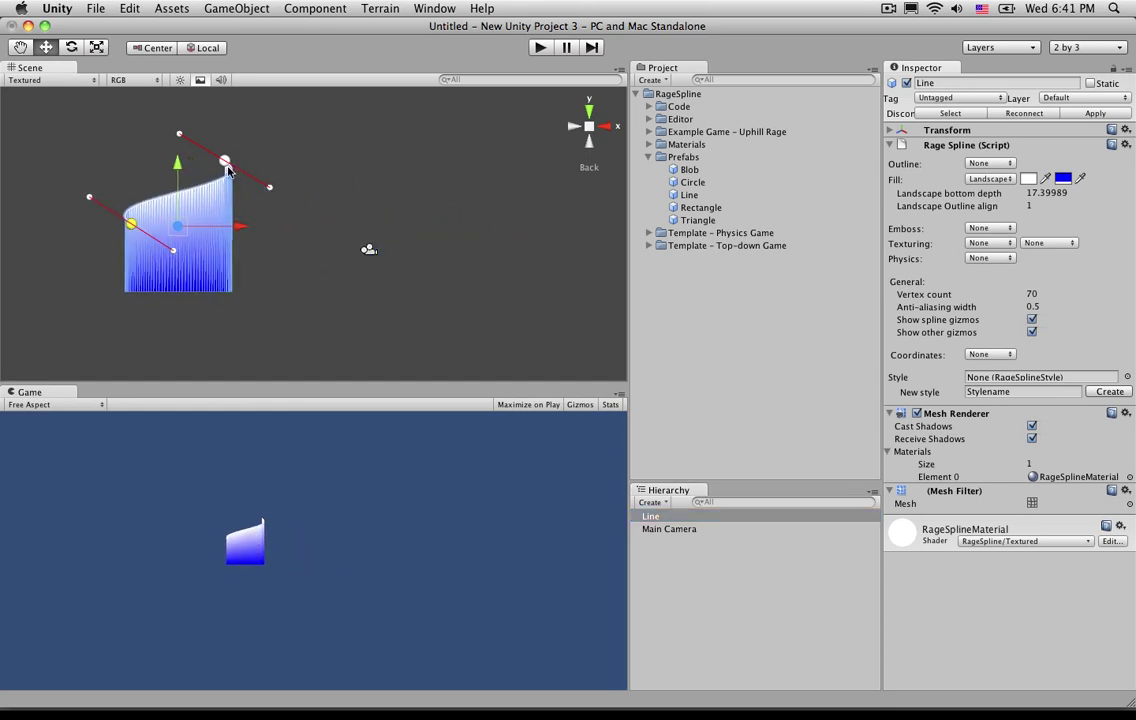
left_click_drag(225, 162, 451, 169)
left_click(276, 223)
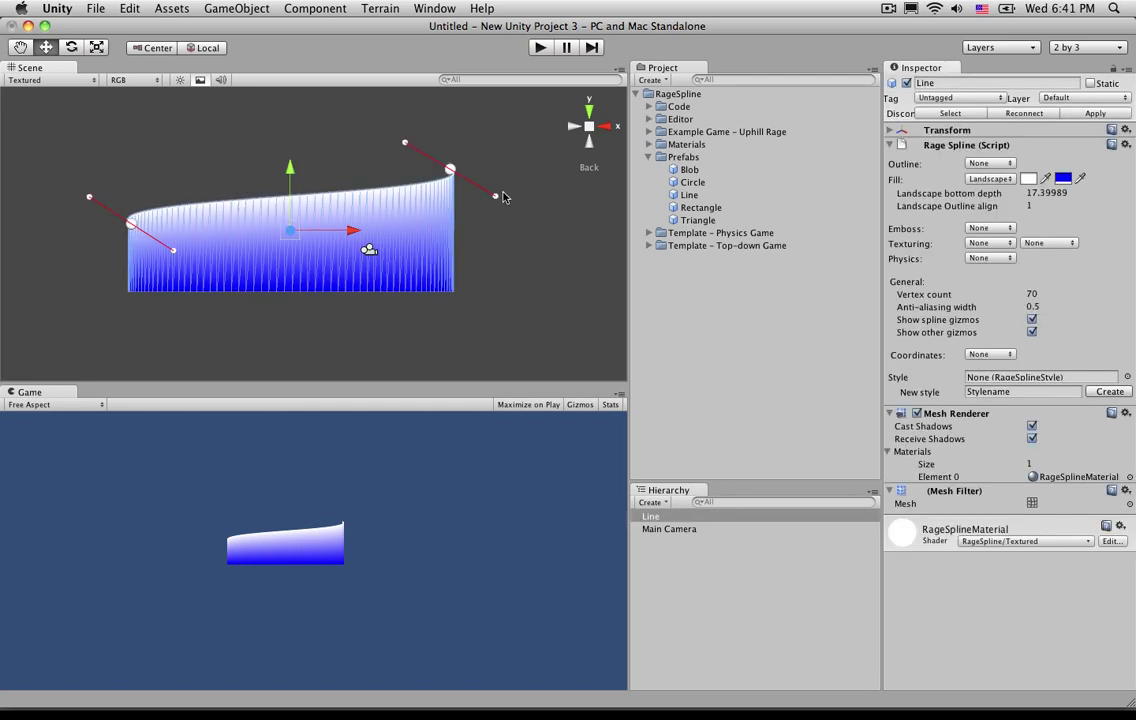
left_click_drag(451, 169, 530, 180)
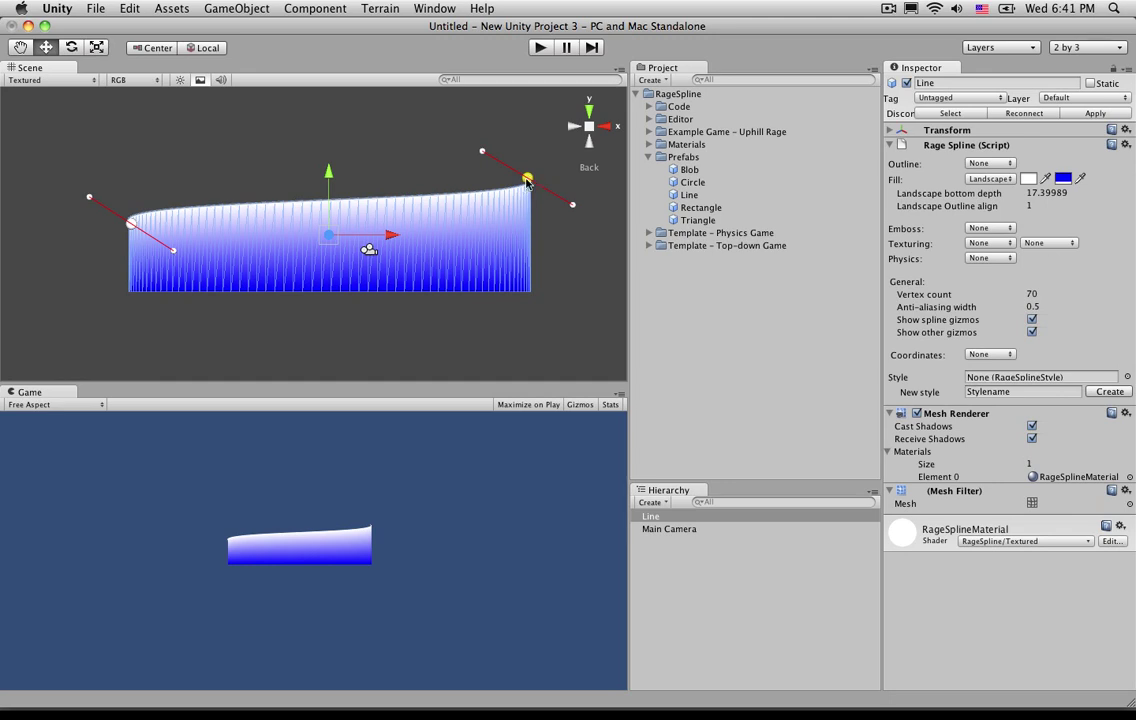
Maximize the Scene view and square off the landscape's right end with its tangent handle.
key("shift+space")
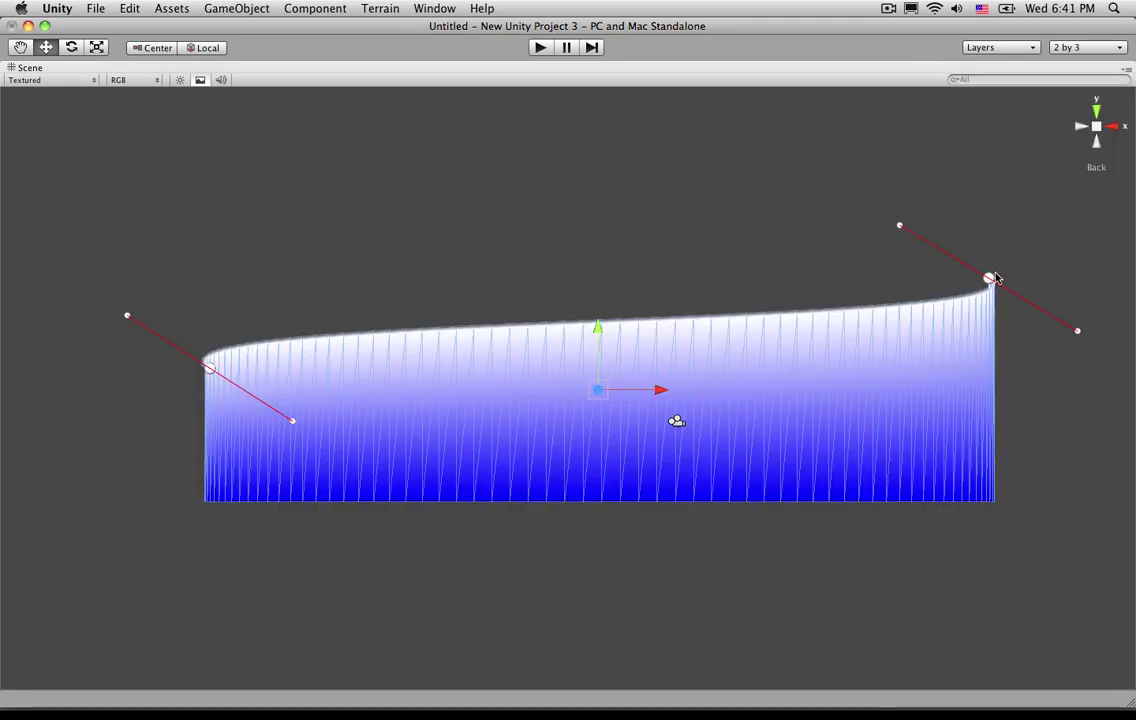
left_click_drag(990, 280, 927, 287)
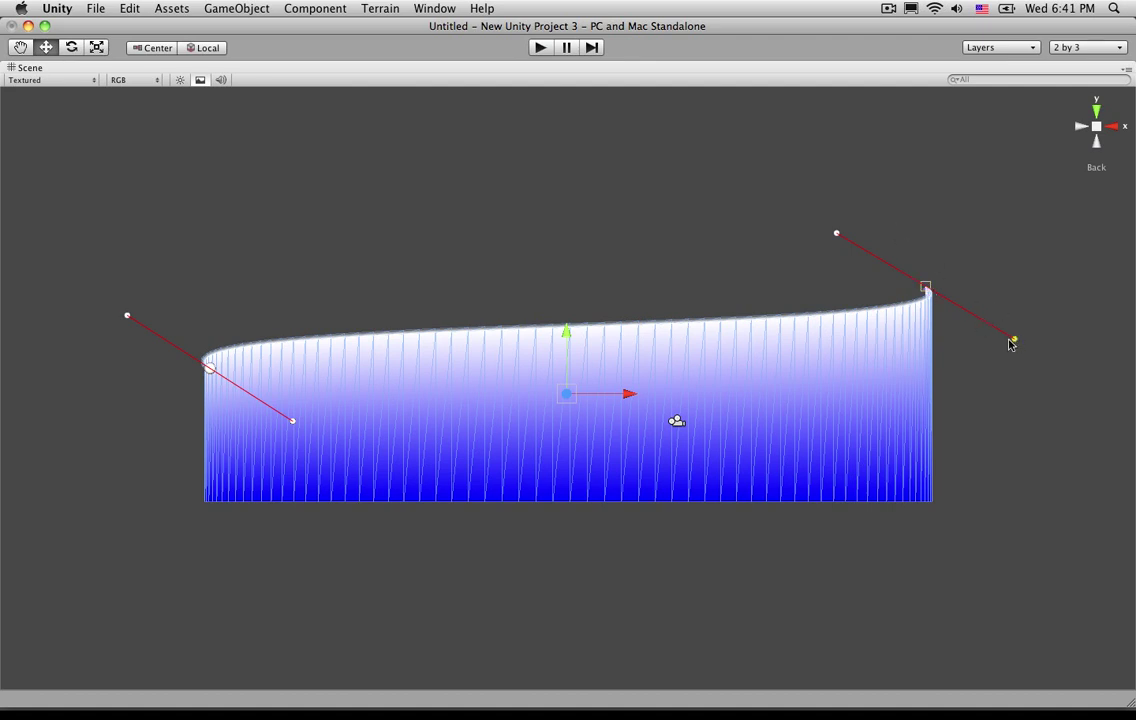
left_click_drag(1013, 340, 778, 292)
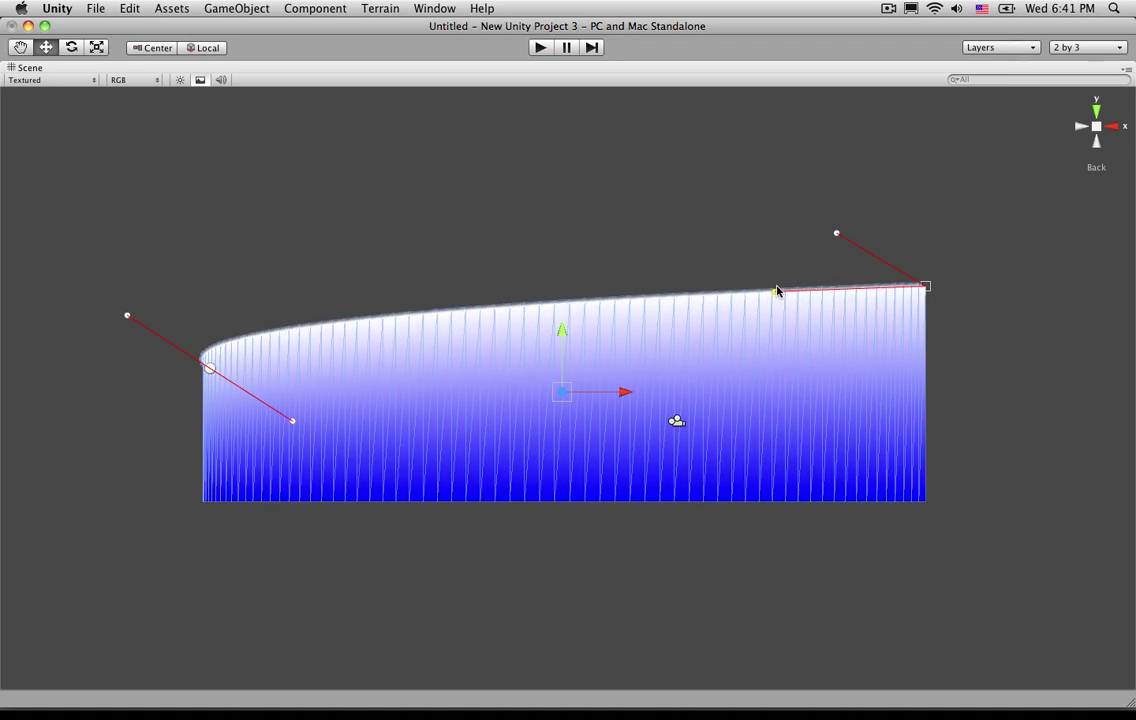
left_click(958, 299)
left_click(922, 338)
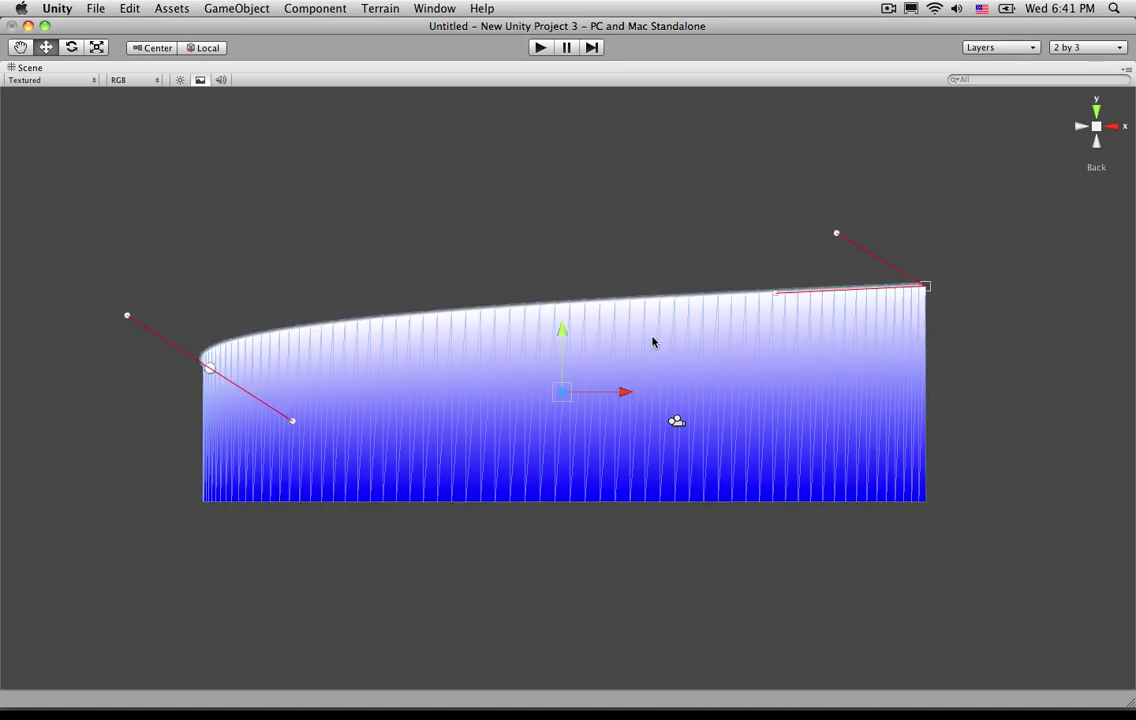
Square the left end and straighten the top edge into a steady rightward incline.
left_click_drag(208, 366, 182, 370)
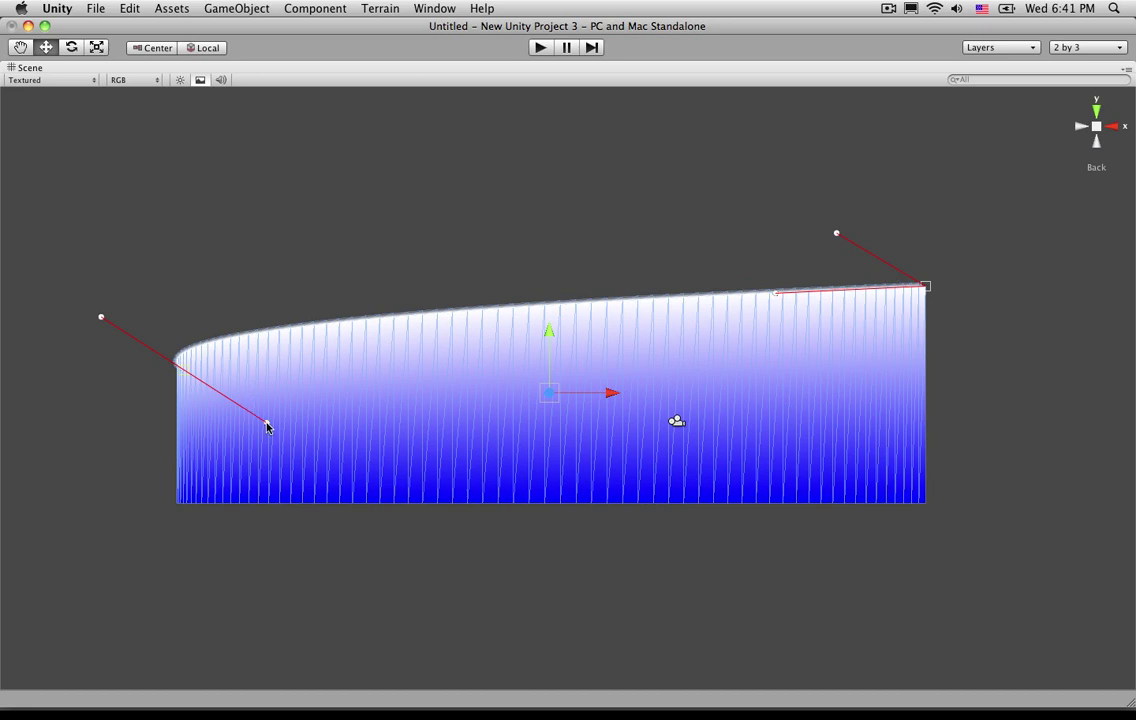
left_click_drag(267, 427, 170, 444)
left_click_drag(101, 317, 332, 357)
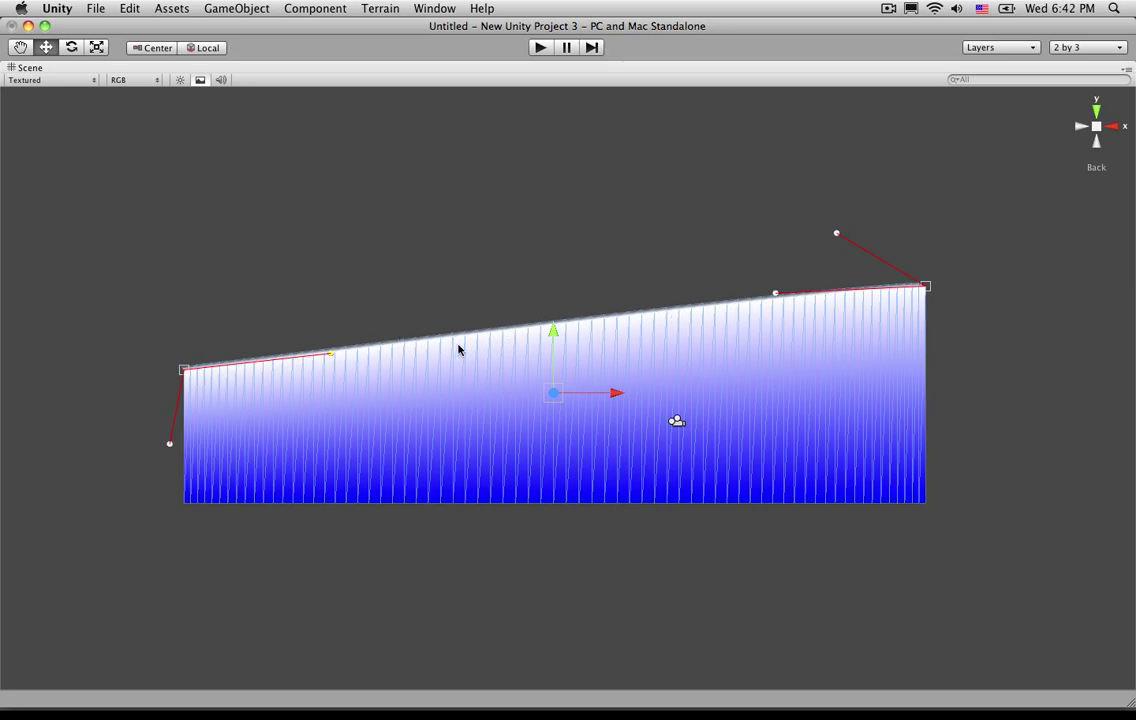
Add a control point mid-way on the top edge and raise it into a sharp peak with inward-folded tangents.
left_click(517, 329)
left_click_drag(517, 329, 487, 268)
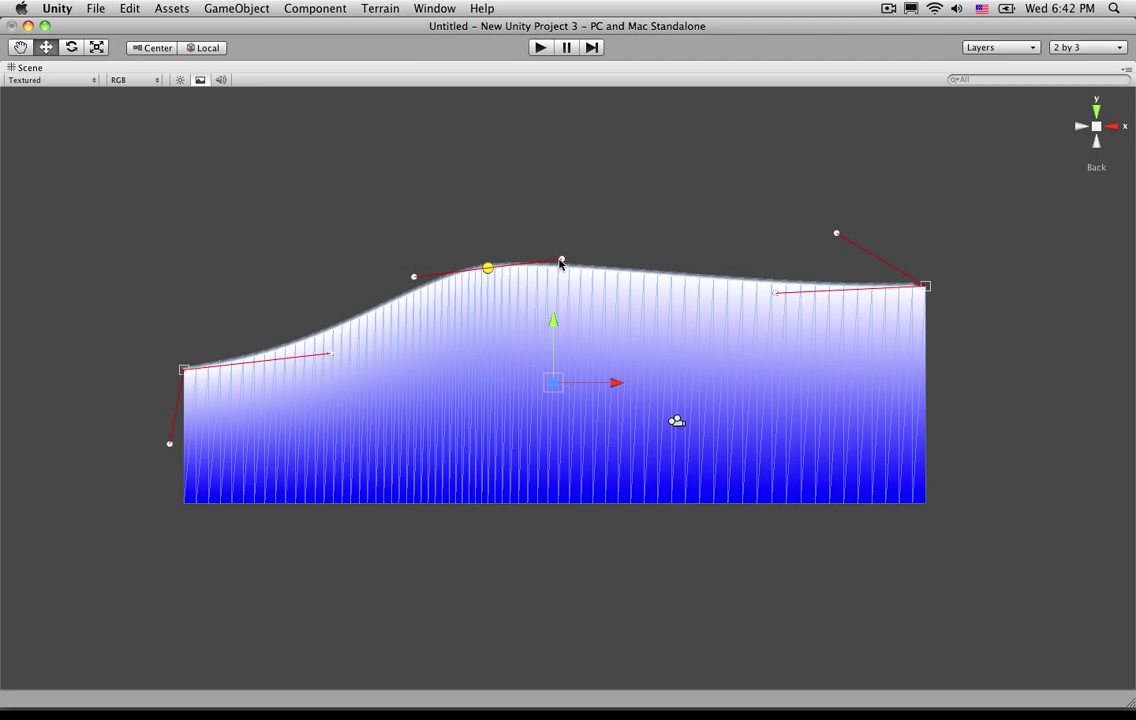
left_click_drag(561, 262, 489, 195)
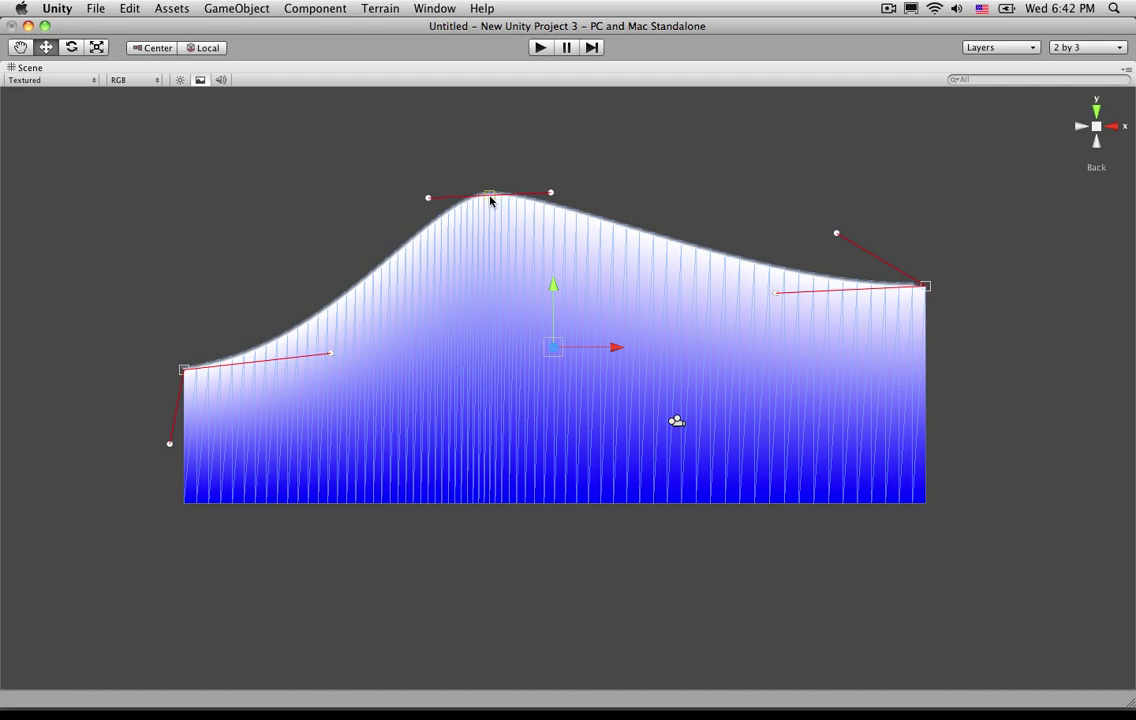
left_click_drag(492, 198, 531, 224)
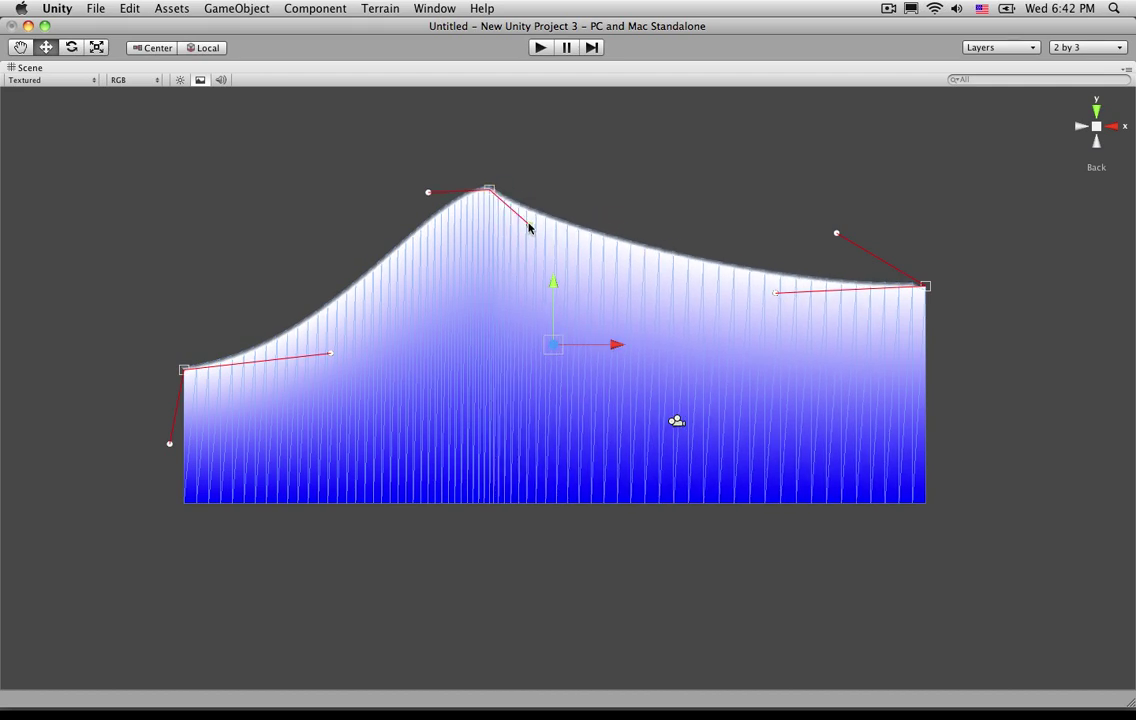
left_click_drag(429, 192, 444, 210)
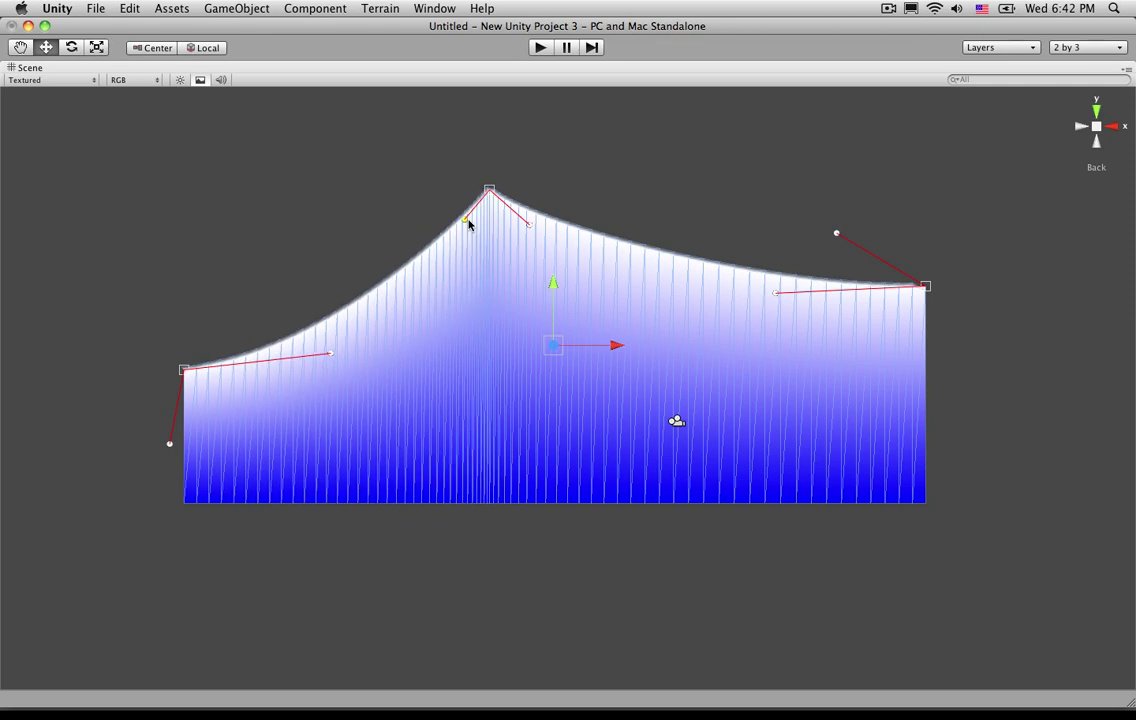
left_click(430, 200)
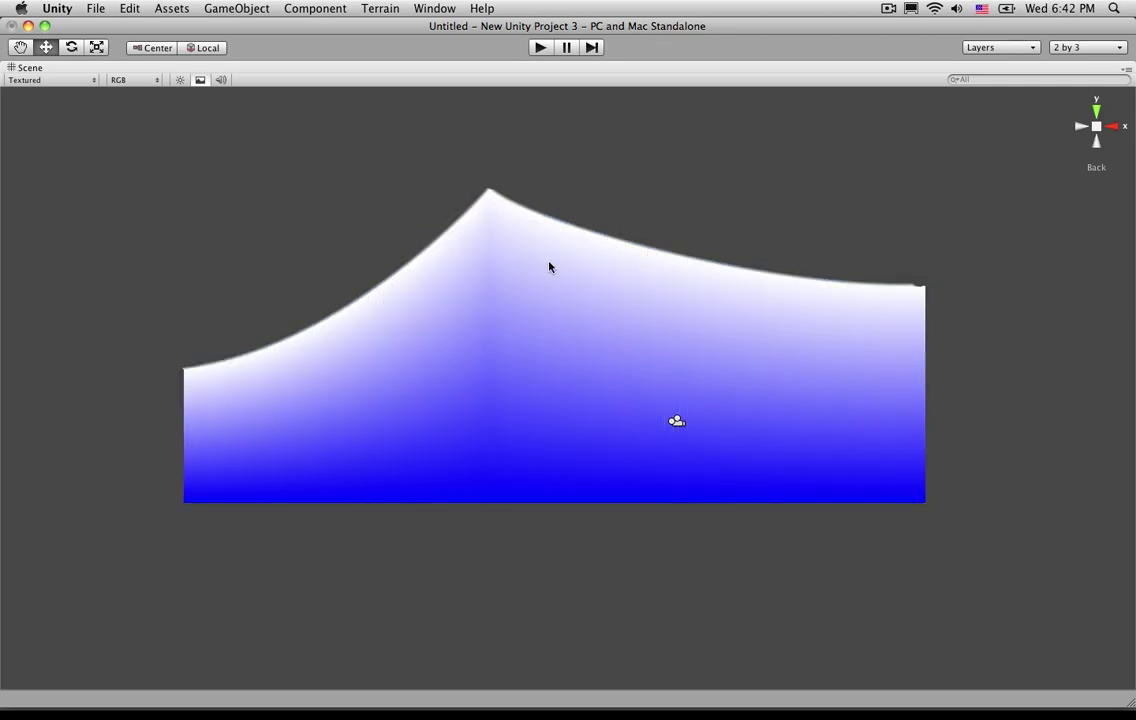
Restore the full editor layout and reselect the Line to view the peaked landscape.
key("shift+space")
left_click(466, 220)
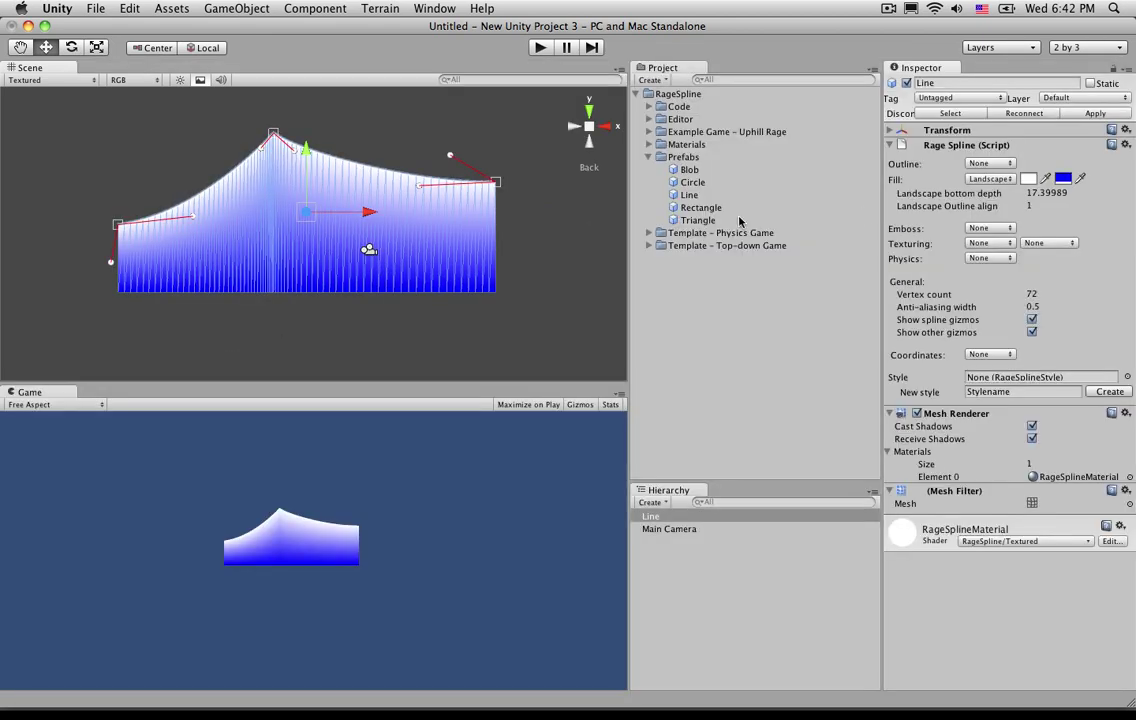